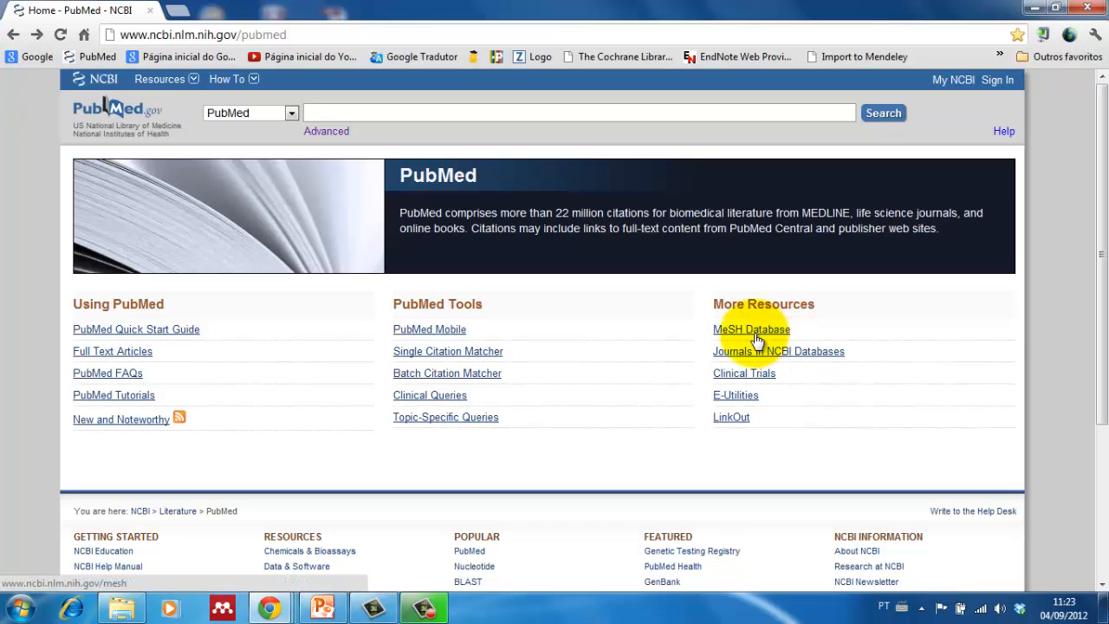
Search the MeSH database for "dental caries"
click(292, 113)
drag(323, 176, 323, 272)
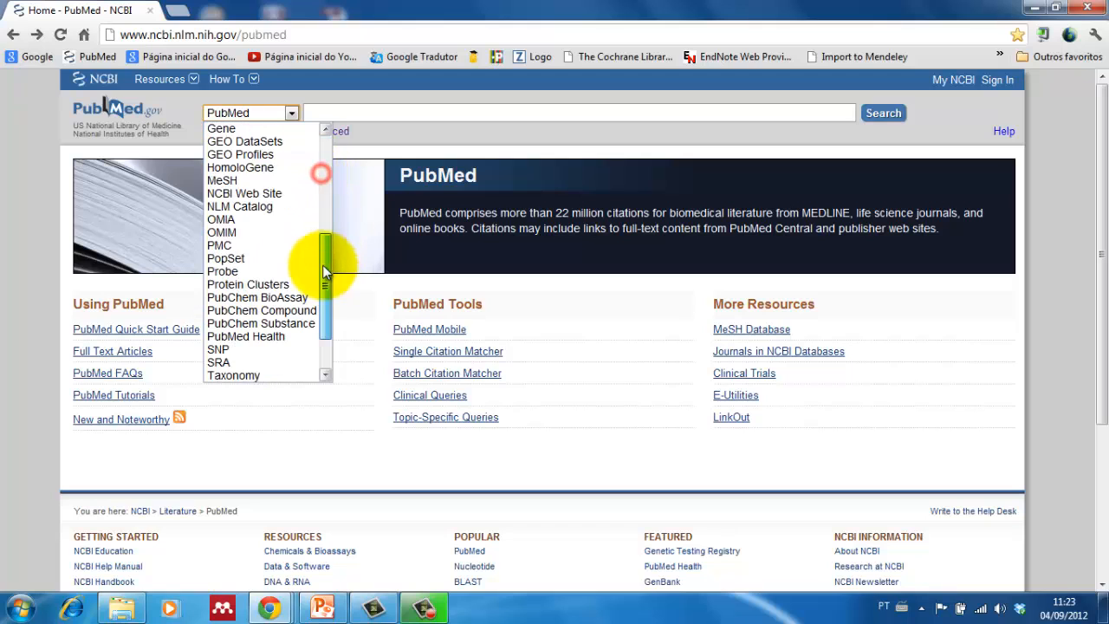
click(295, 182)
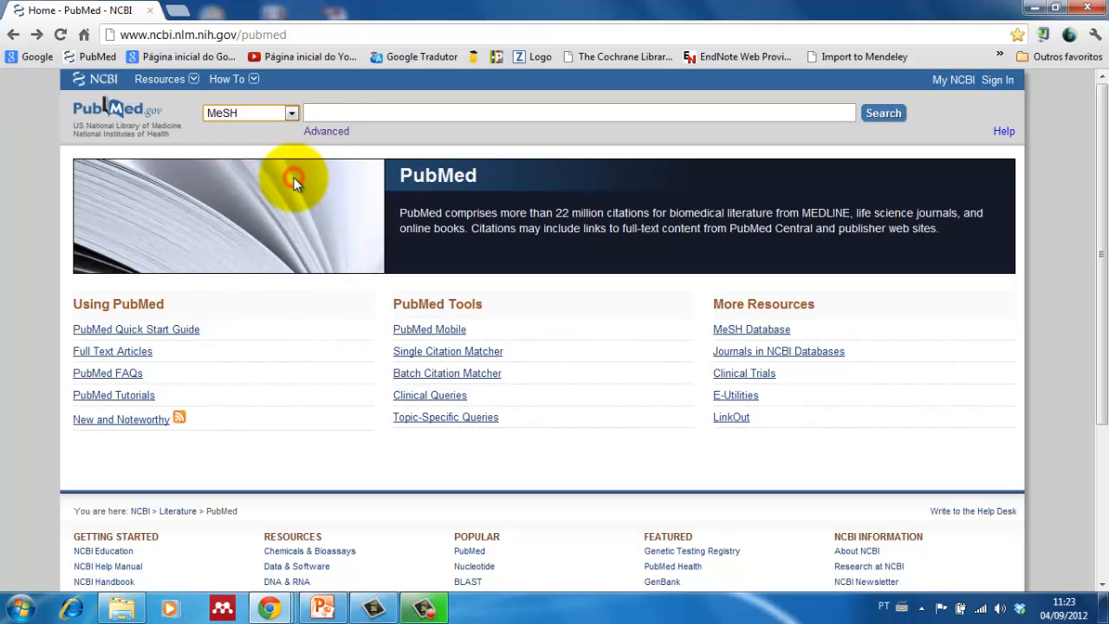
click(319, 113)
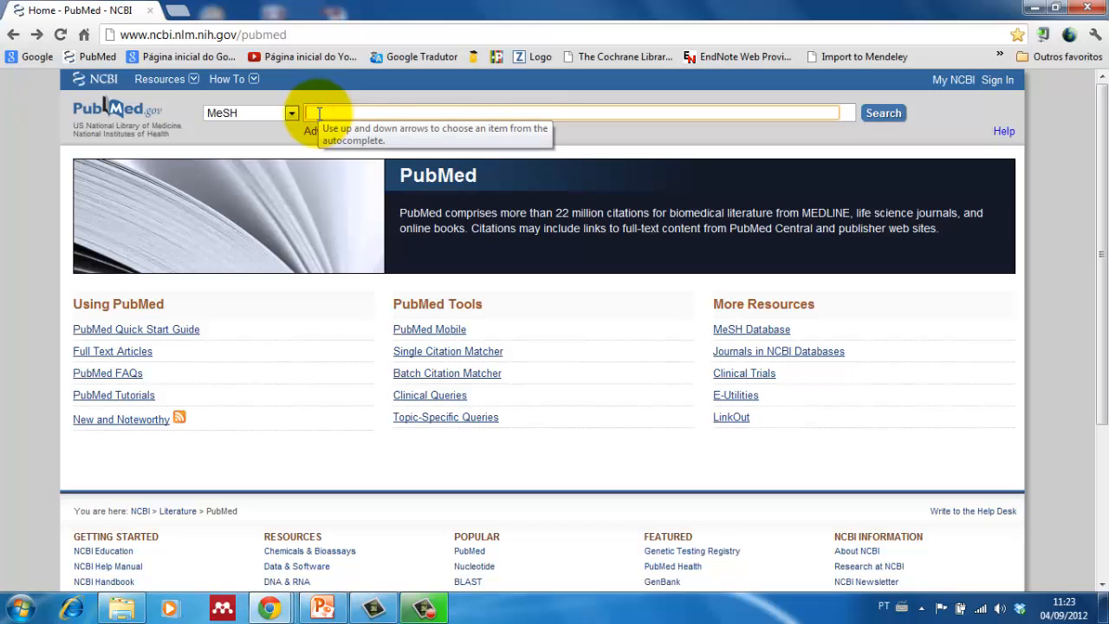
text(dent)
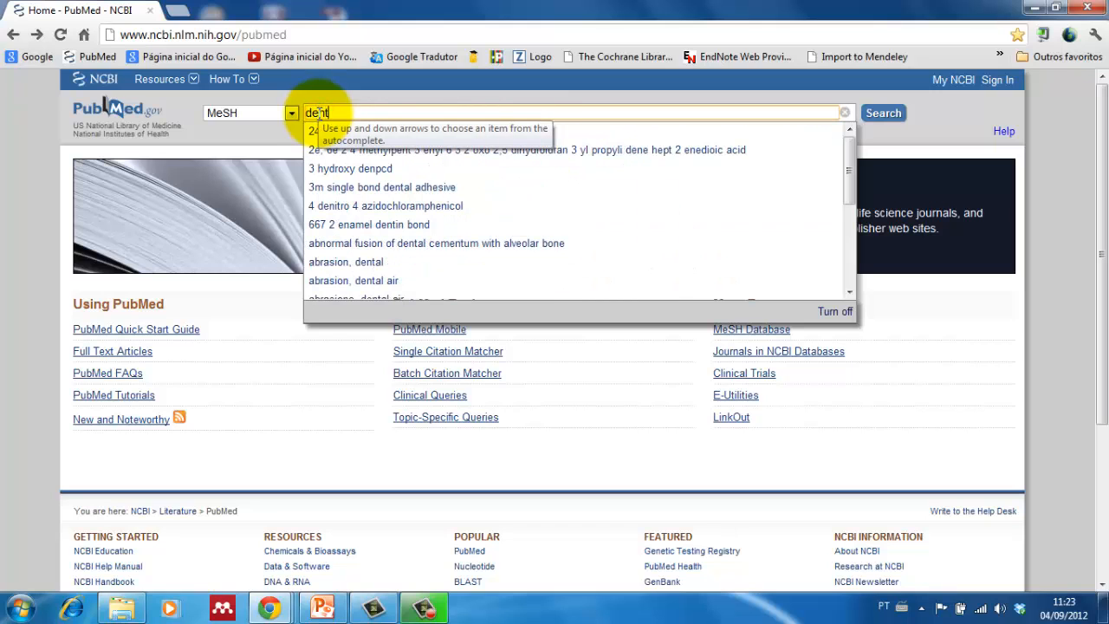
text(al caries)
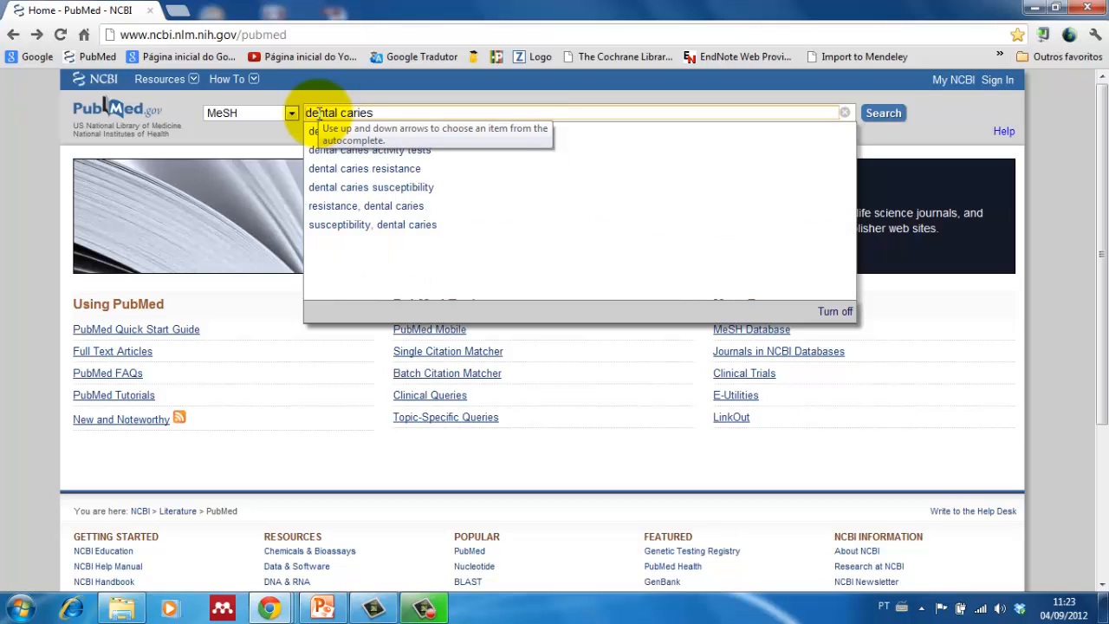
key(Return)
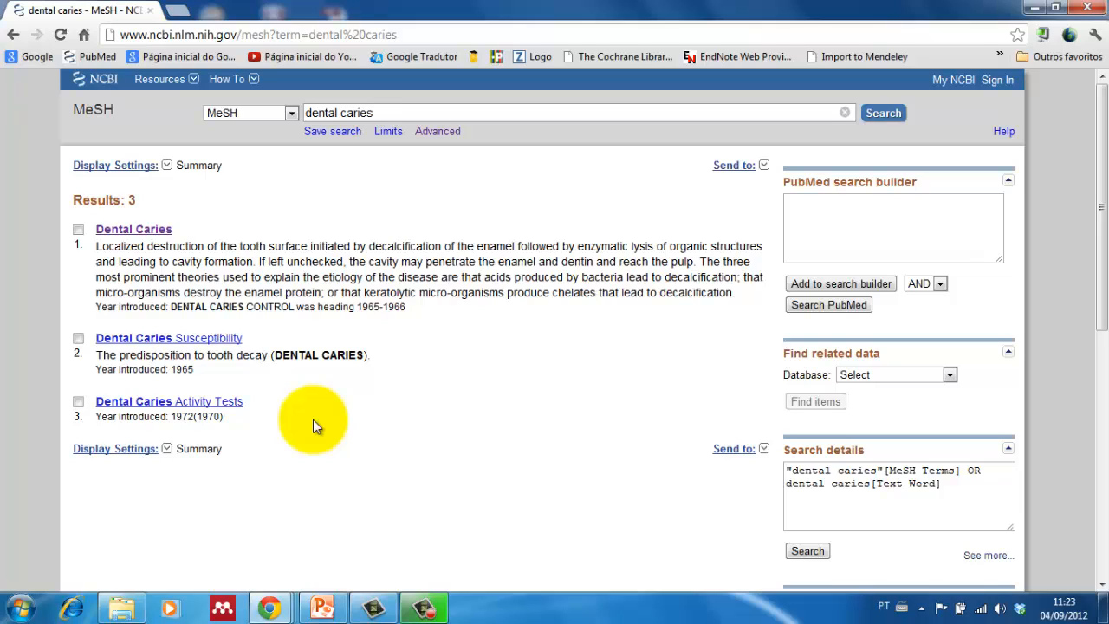
Open the Dental Caries MeSH record and review its subheadings, entry terms and related headings
click(149, 236)
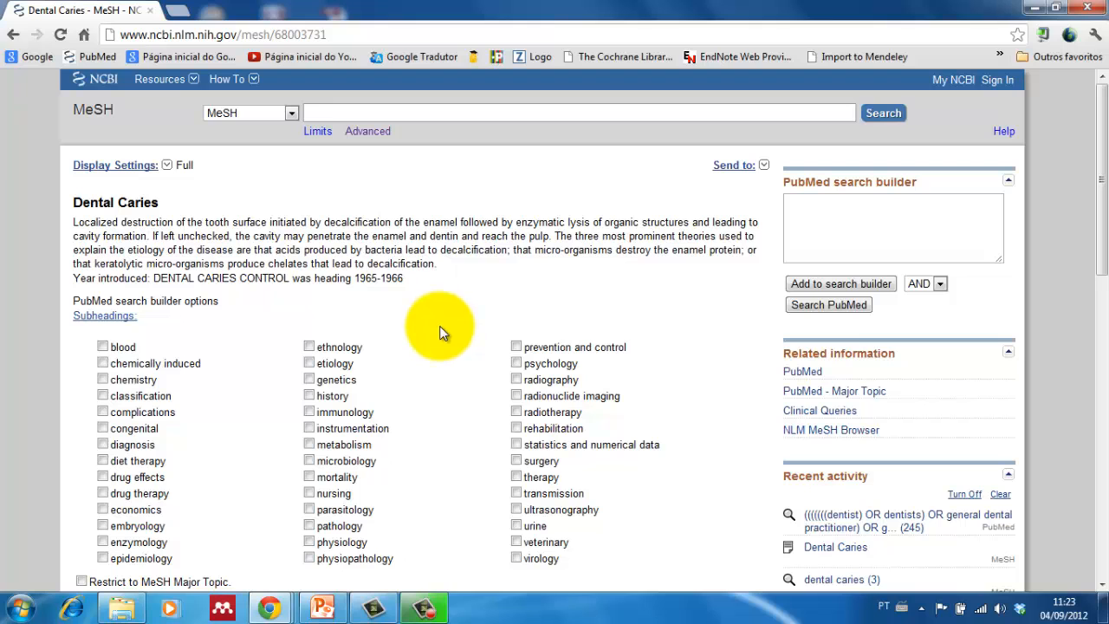
scroll(440, 333, down, 4)
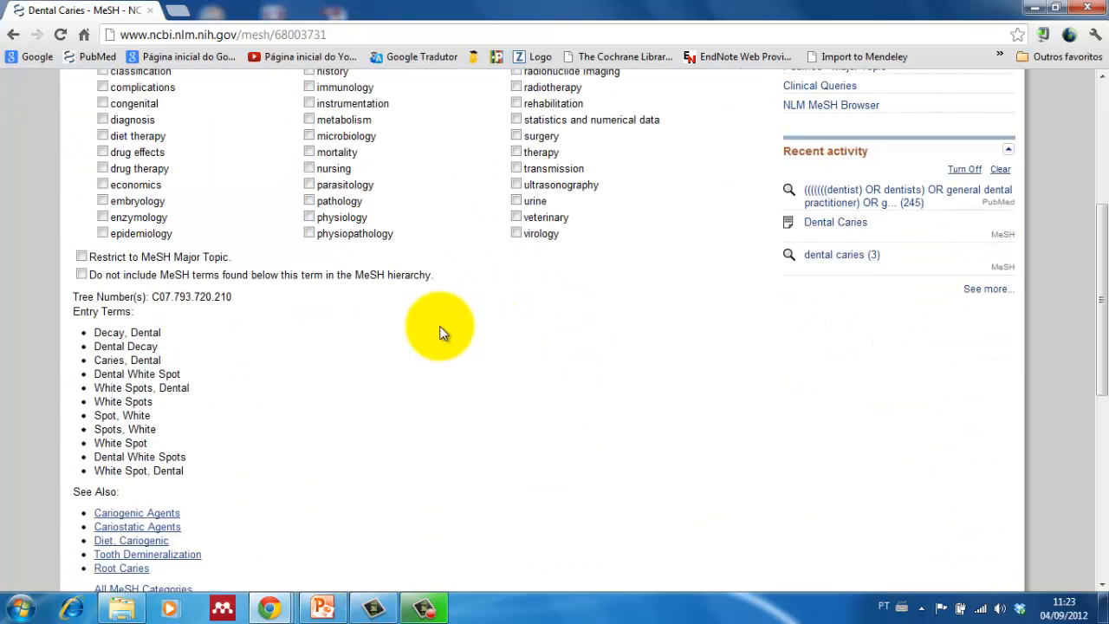
scroll(440, 332, down, 1)
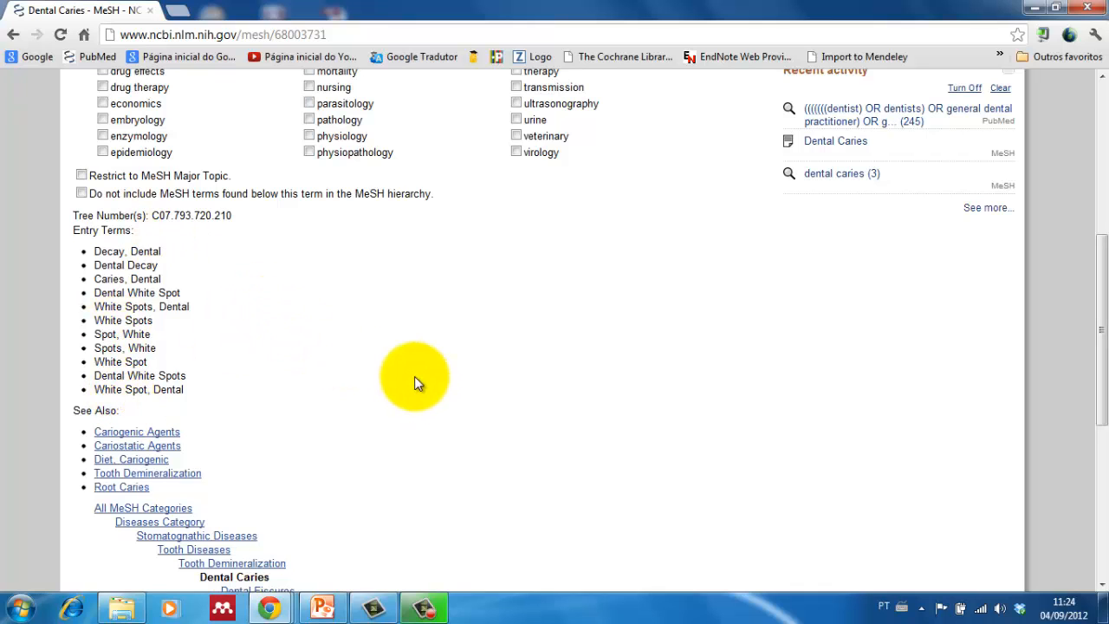
scroll(410, 372, up, 5)
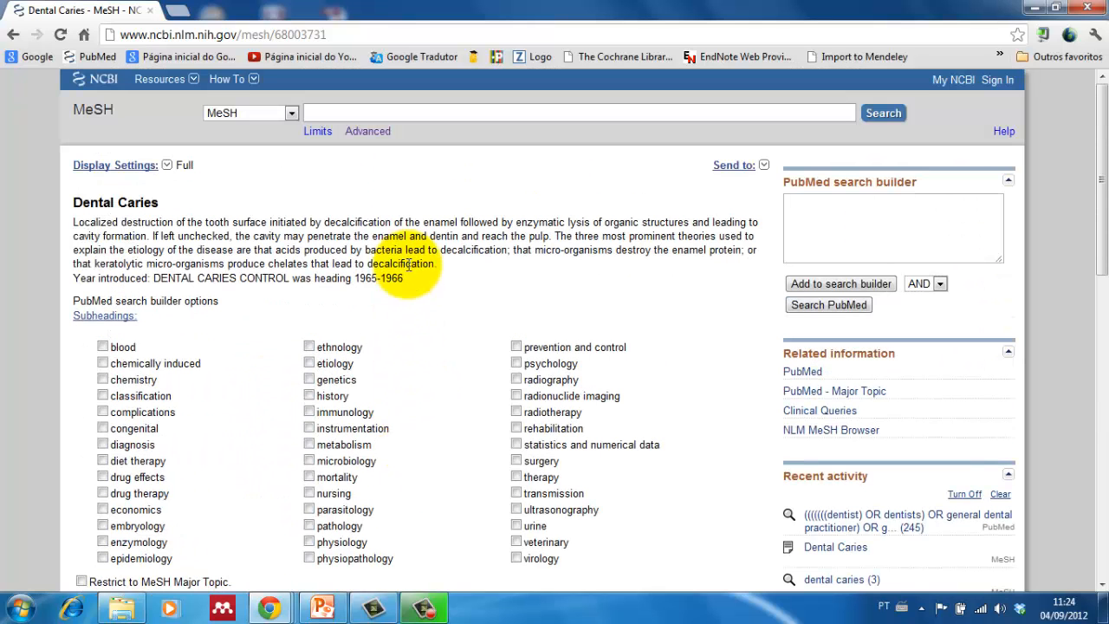
Switch the database back to PubMed and open the Advanced Search Builder
click(292, 112)
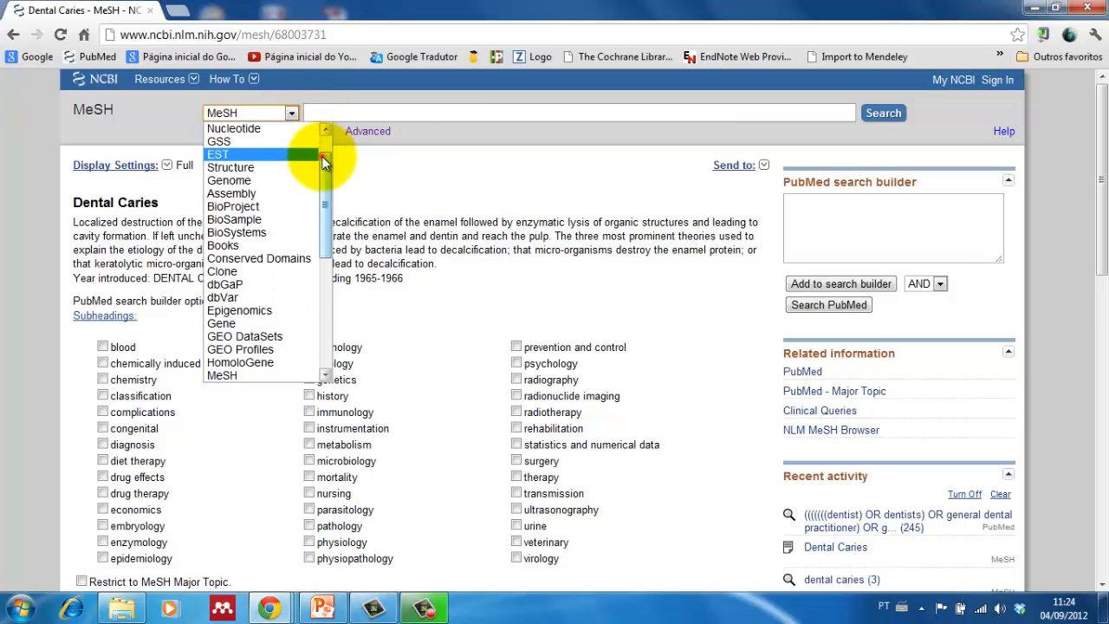
scroll(321, 156, up, 1)
click(295, 141)
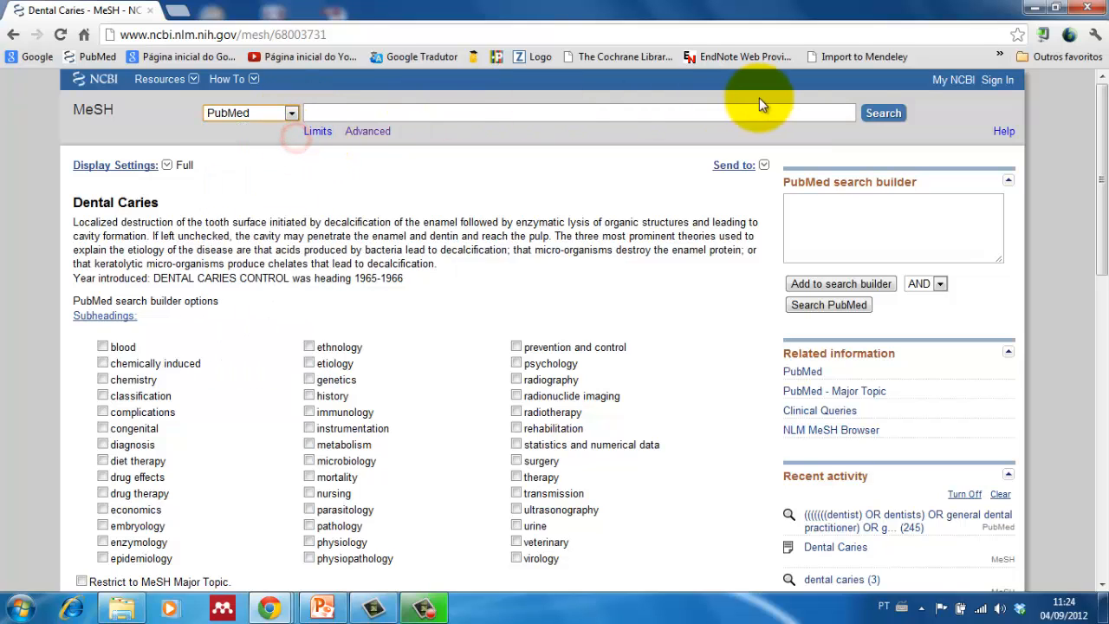
click(882, 113)
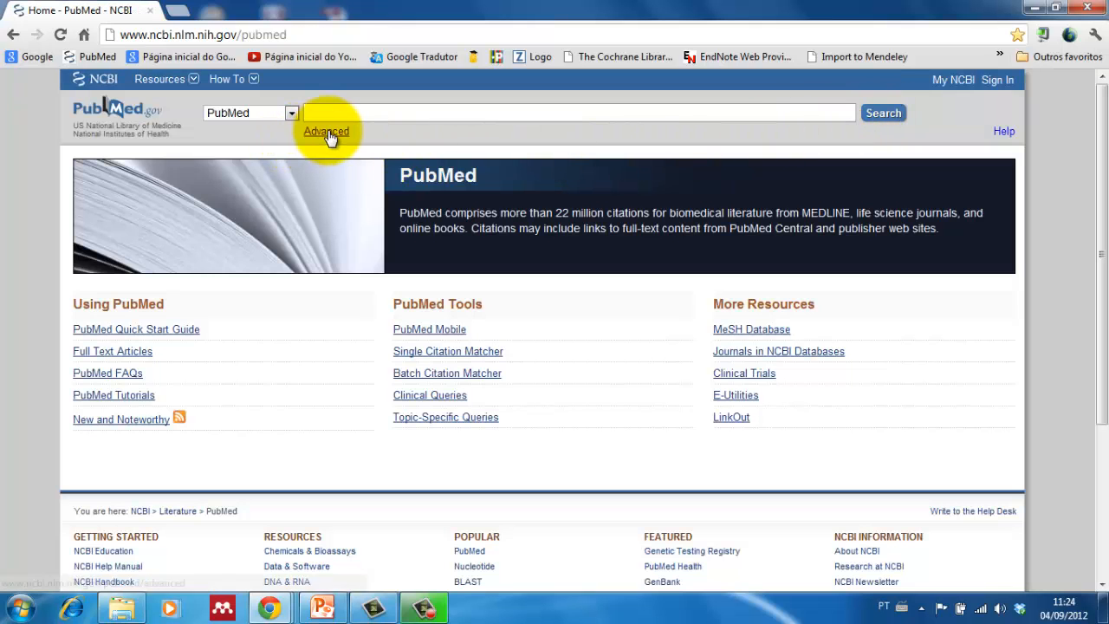
click(327, 132)
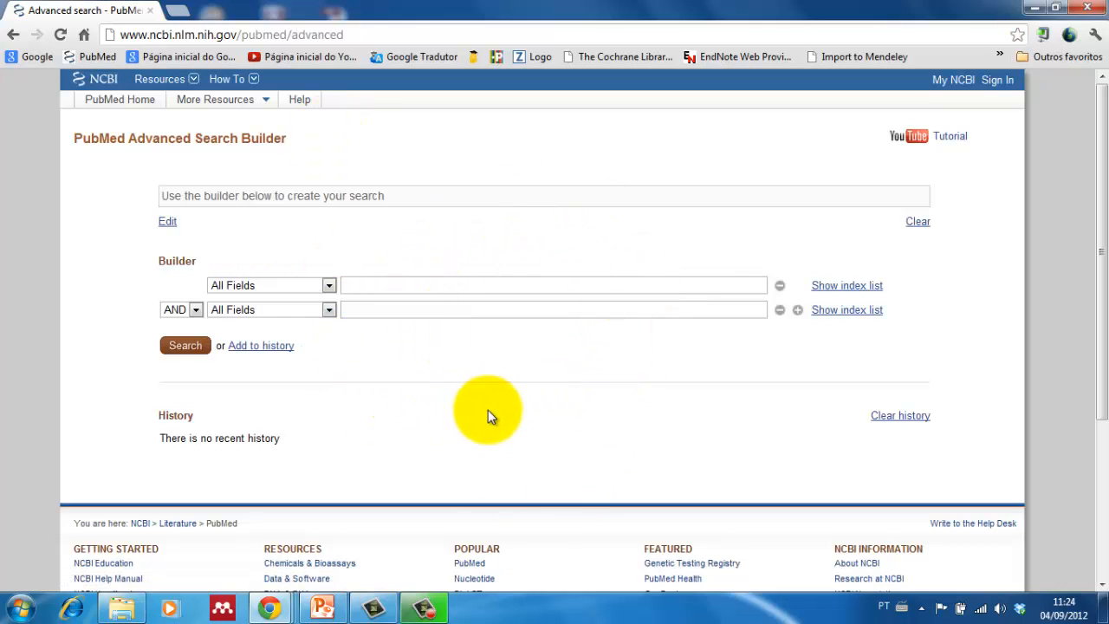
click(328, 285)
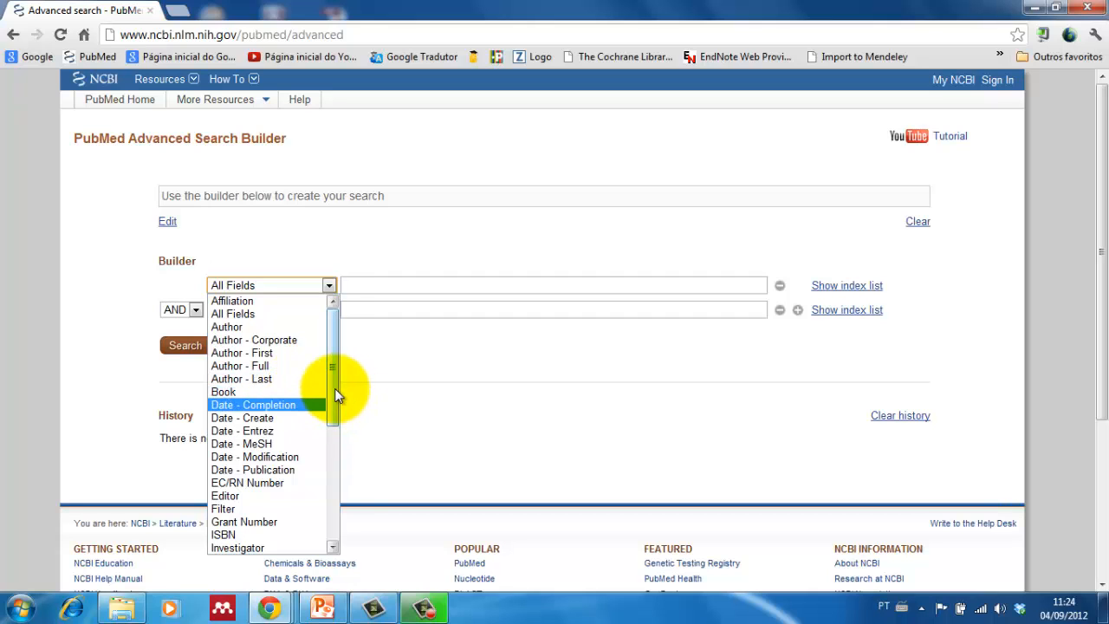
mouse_move(334, 388)
mouse_down()
mouse_move(336, 482)
mouse_move(339, 368)
mouse_up()
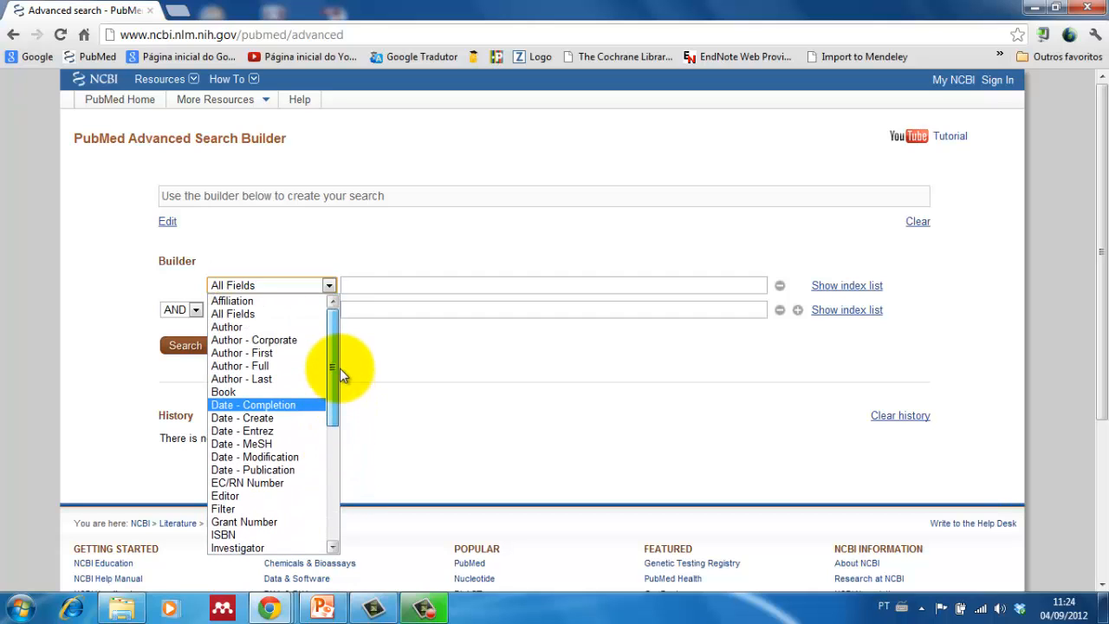
click(306, 315)
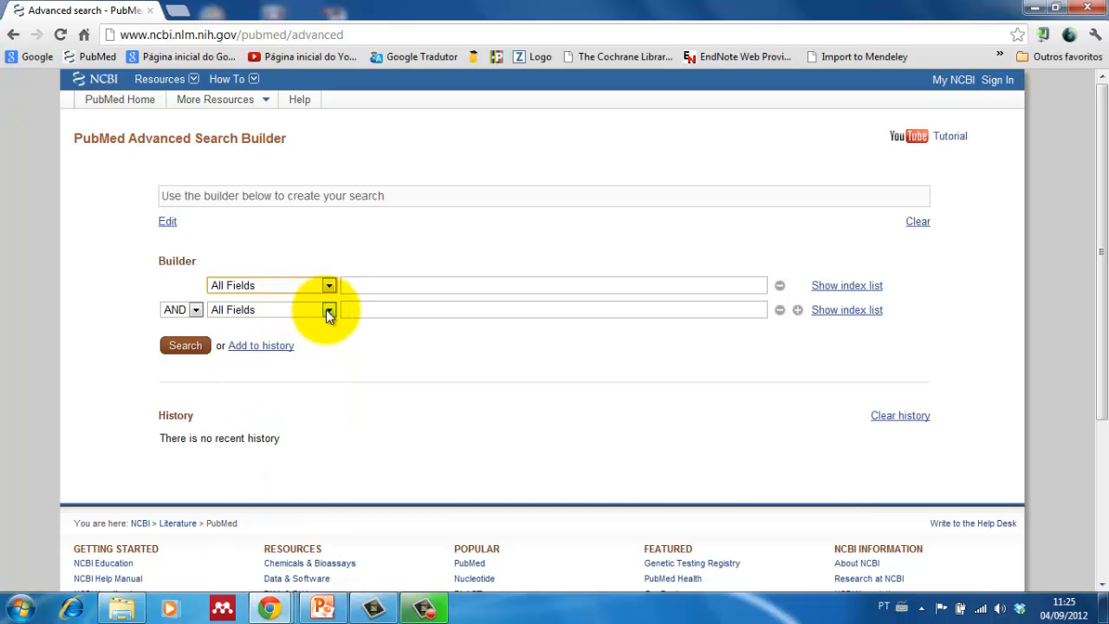
click(196, 312)
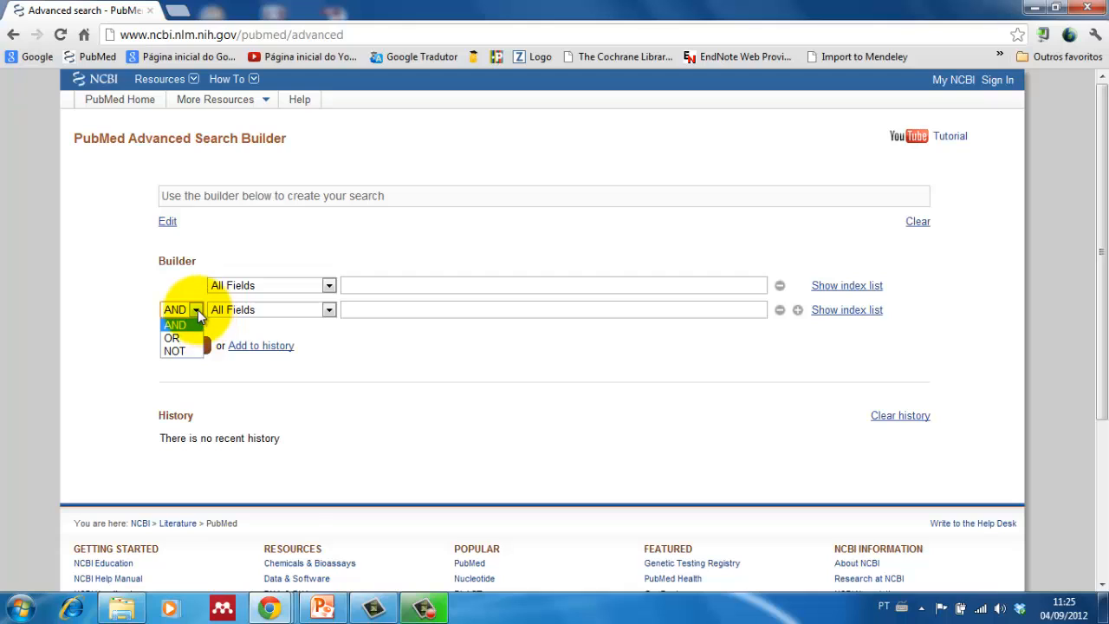
click(198, 312)
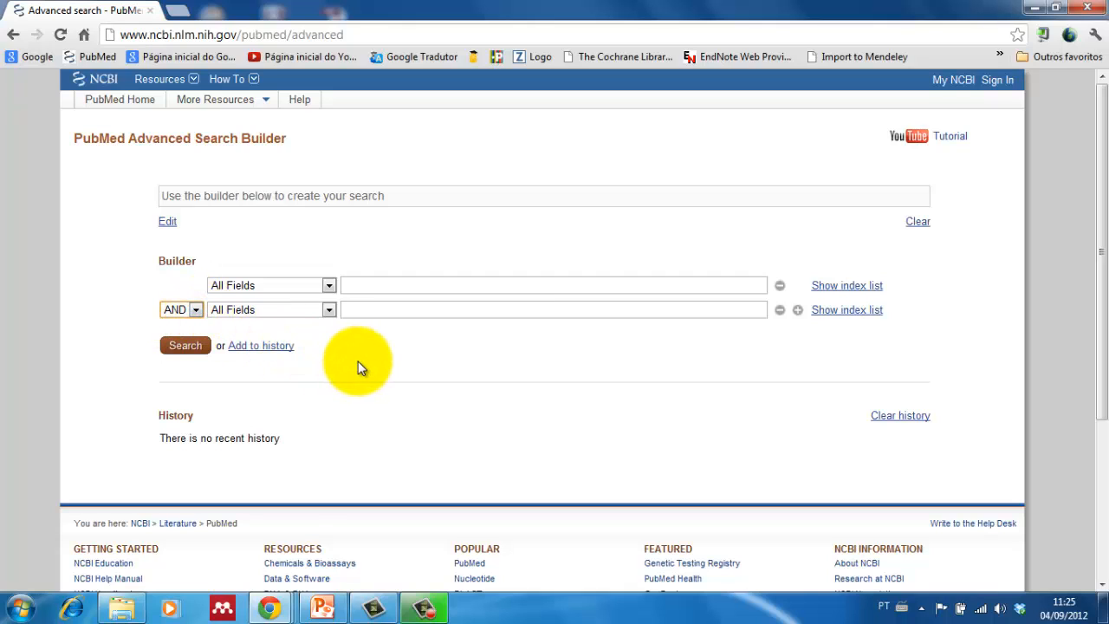
Enter "dentist" and "dentists" as the first two search terms in the builder, searching All Fields
click(367, 283)
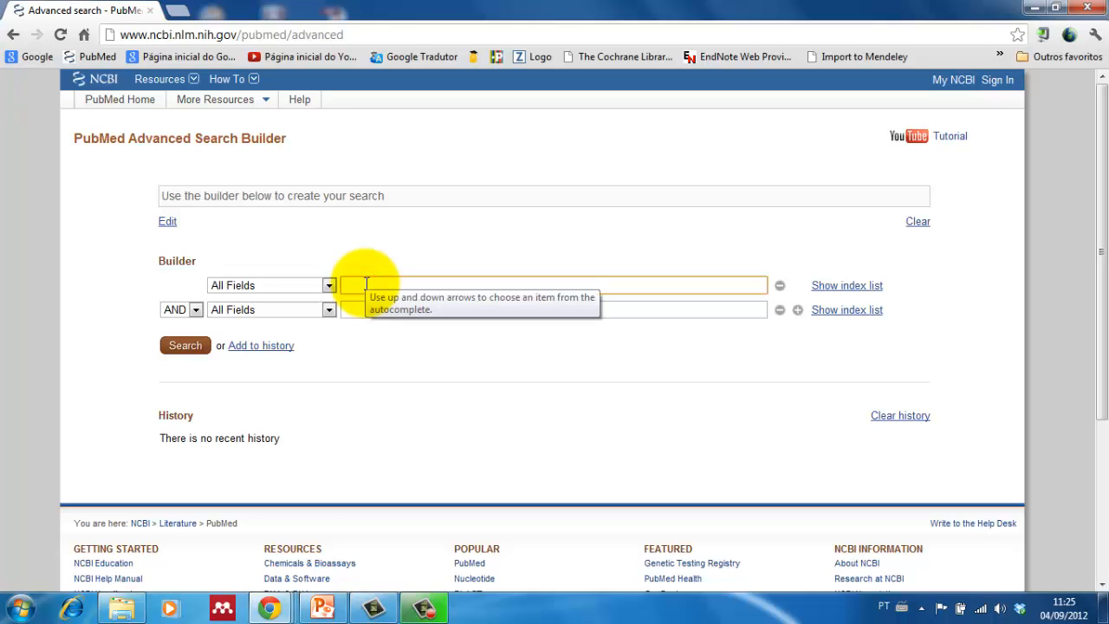
text(dentist)
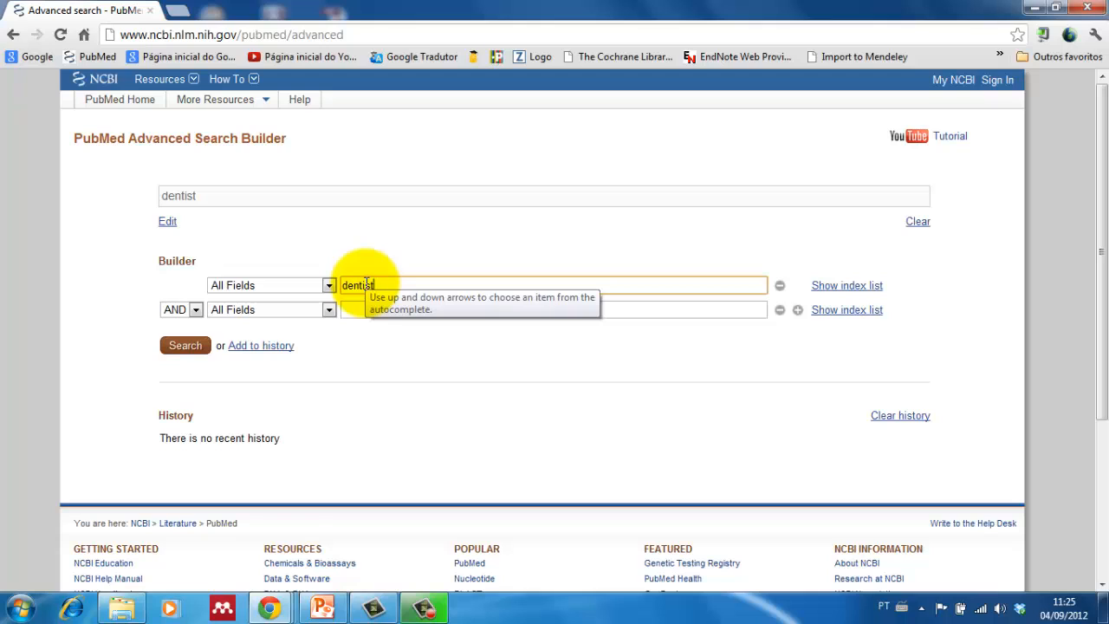
click(360, 312)
text(dentists)
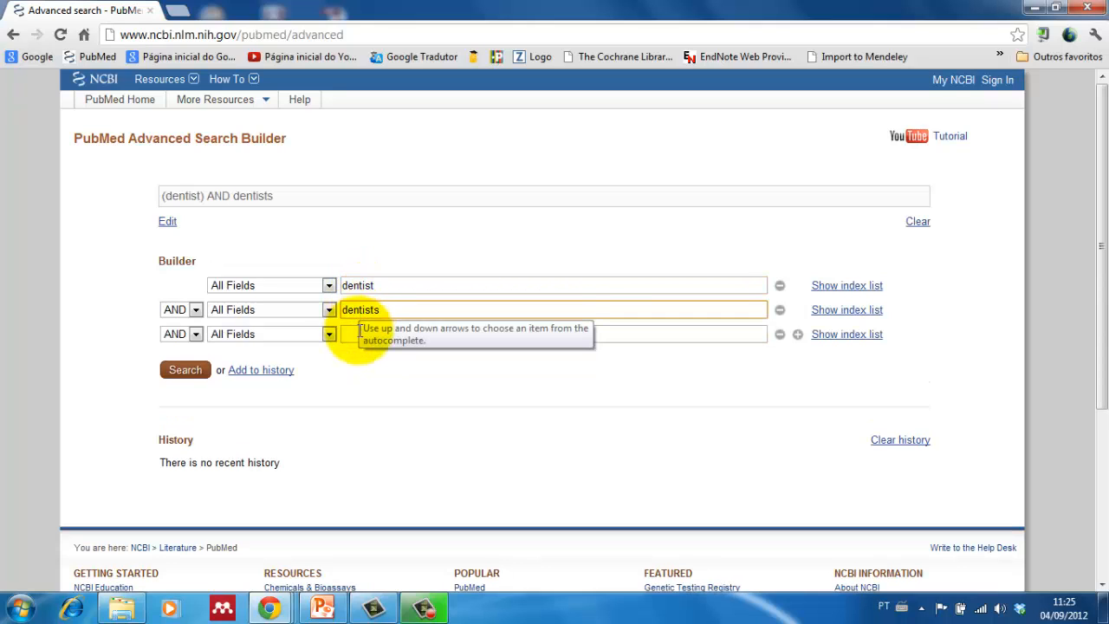
Add "general dental practitioner" and "general dental practitioners" as the third and fourth search terms
click(356, 335)
text(ge)
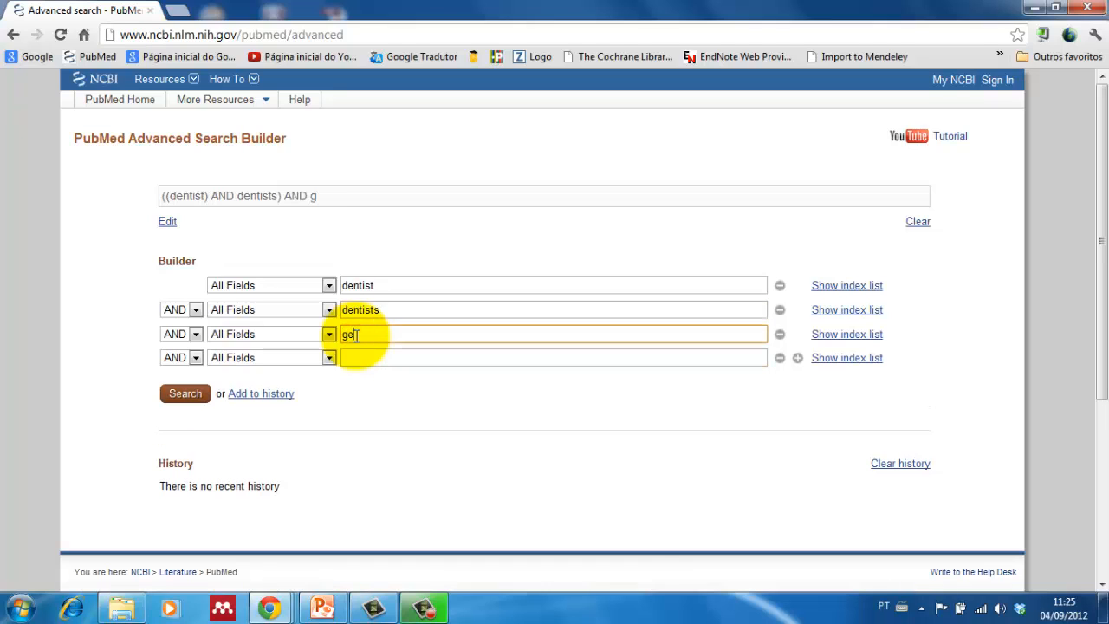
text(neral denta)
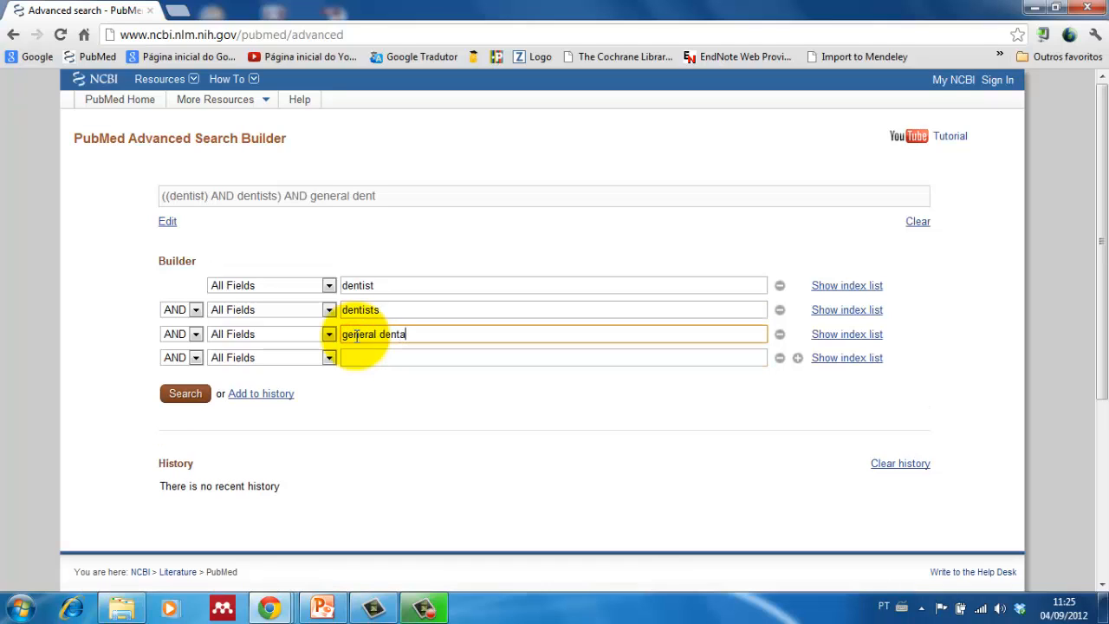
text(l practit)
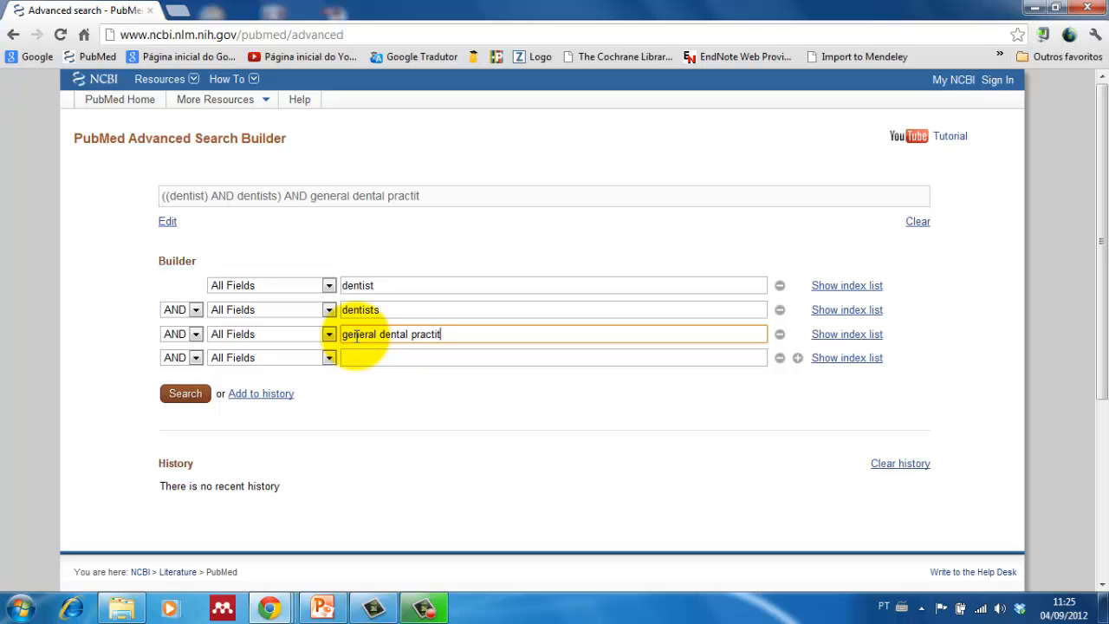
text(ioner)
drag(344, 335, 493, 354)
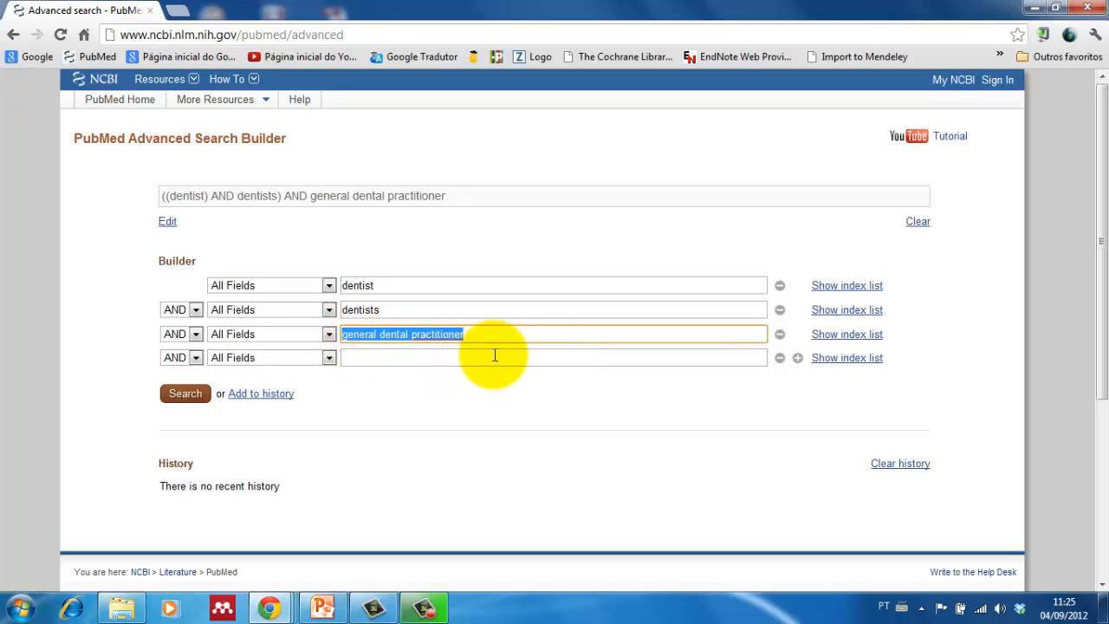
key(ctrl+c)
click(384, 354)
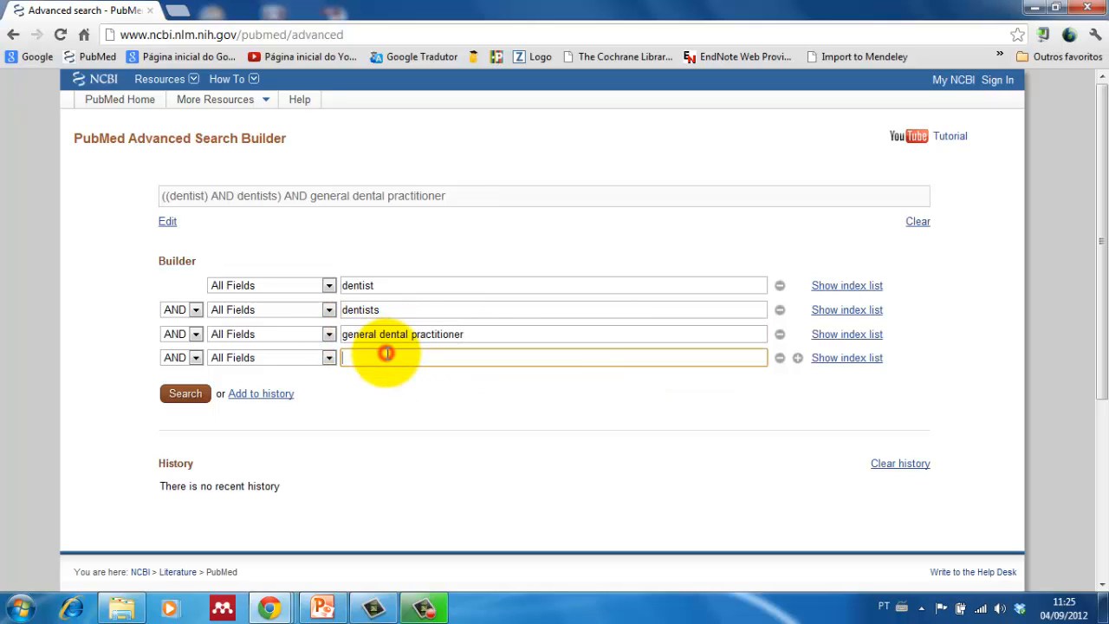
key(ctrl+v)
text(s)
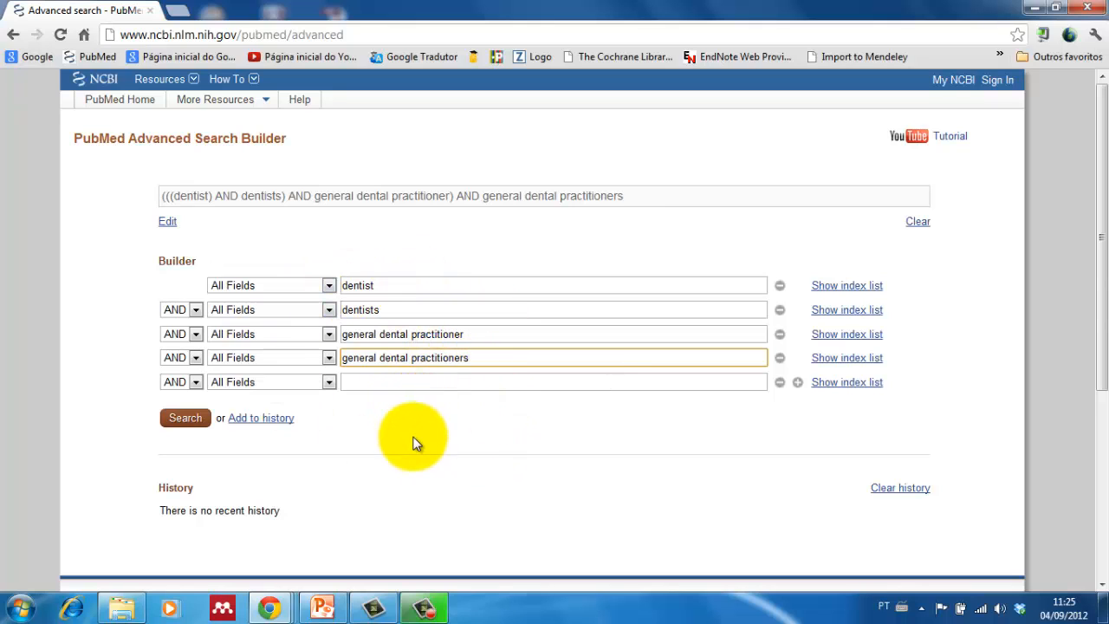
Combine the four dentist-related terms with OR and add the built search to the history
click(196, 310)
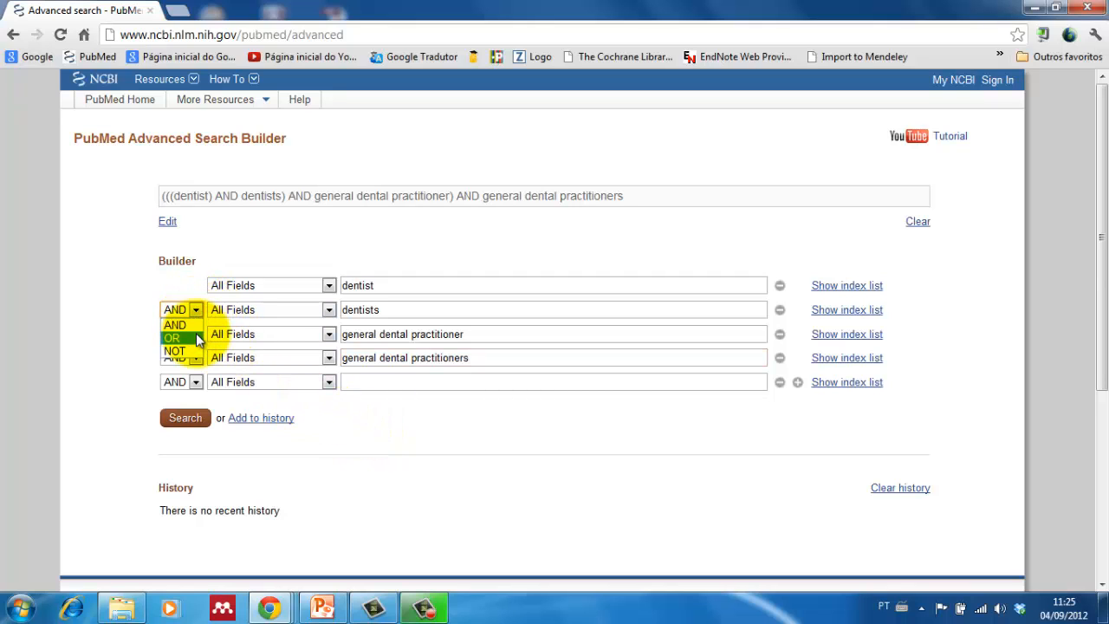
click(196, 337)
click(196, 335)
click(193, 367)
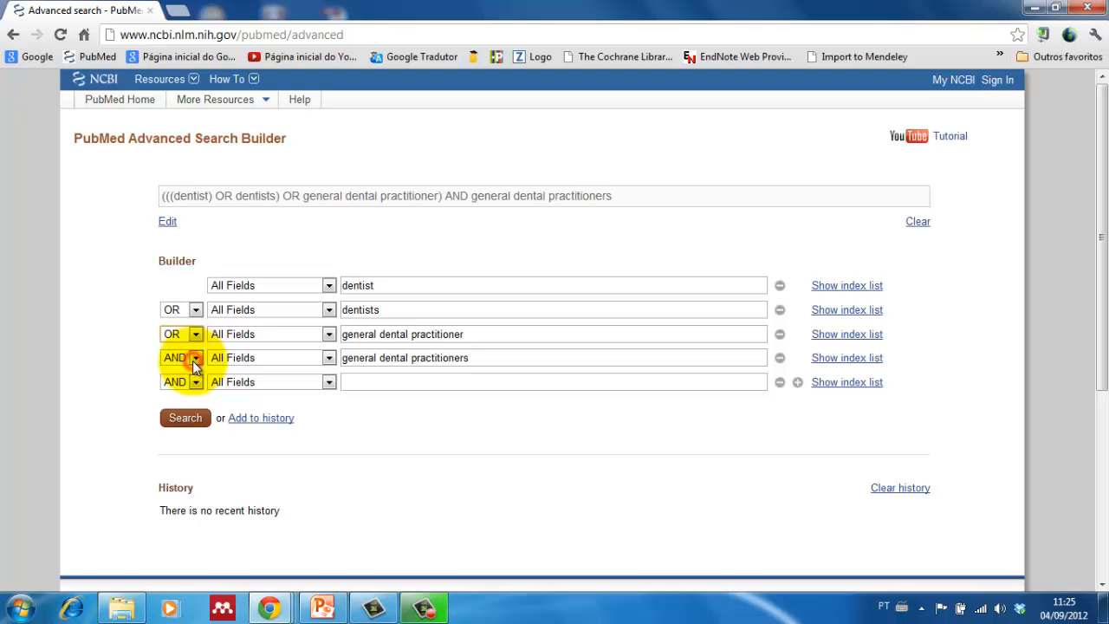
click(193, 358)
click(189, 386)
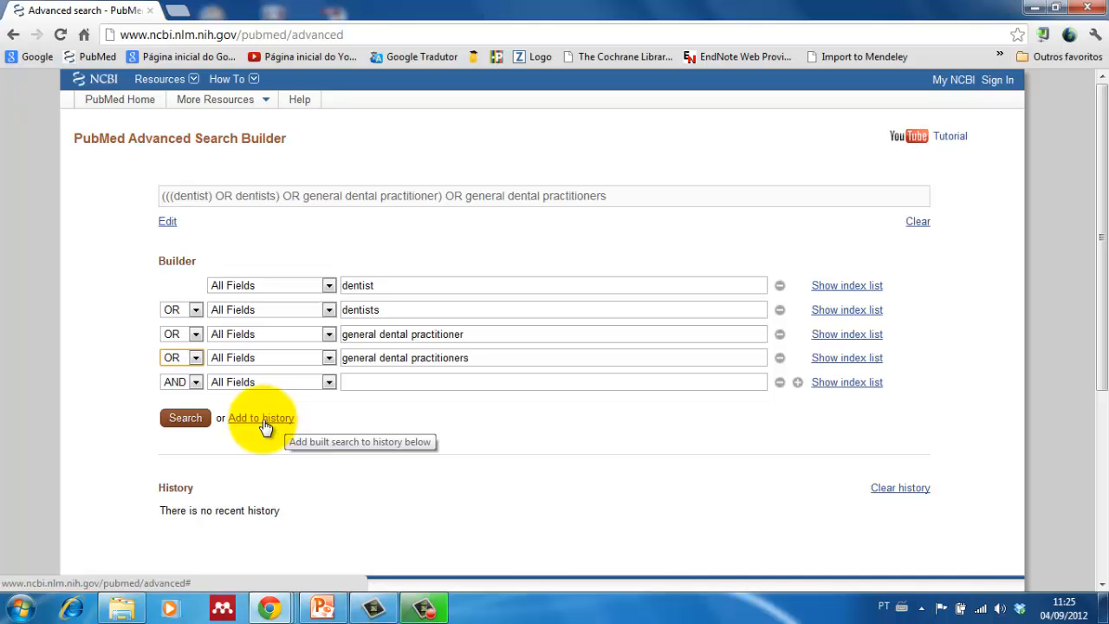
click(262, 420)
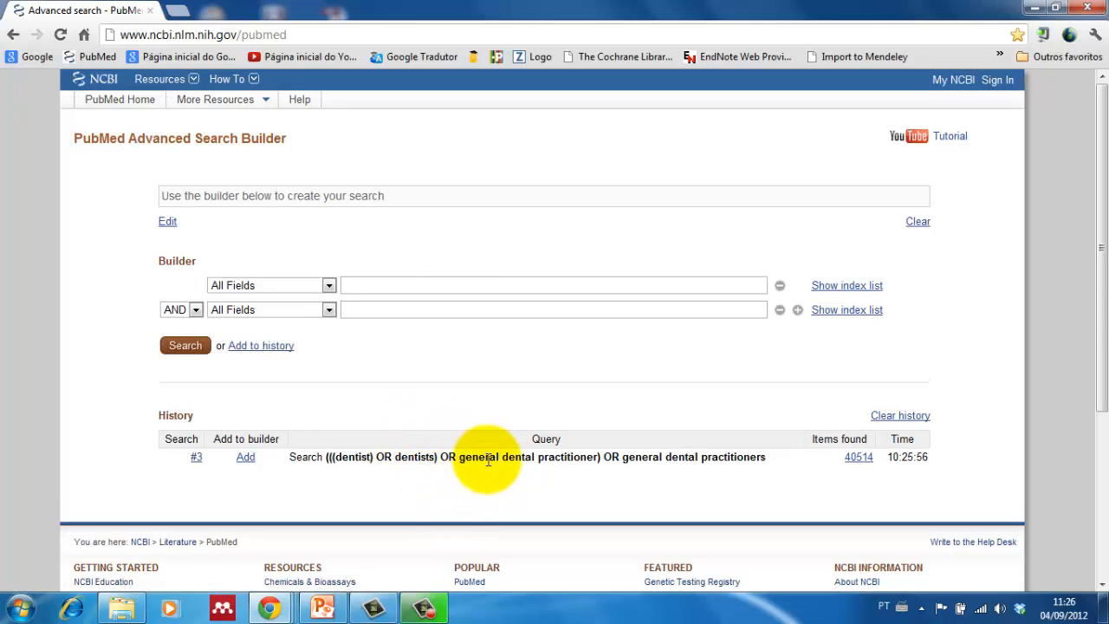
Enter "dental caries" as the first term of a new search in the builder, using All Fields
click(359, 286)
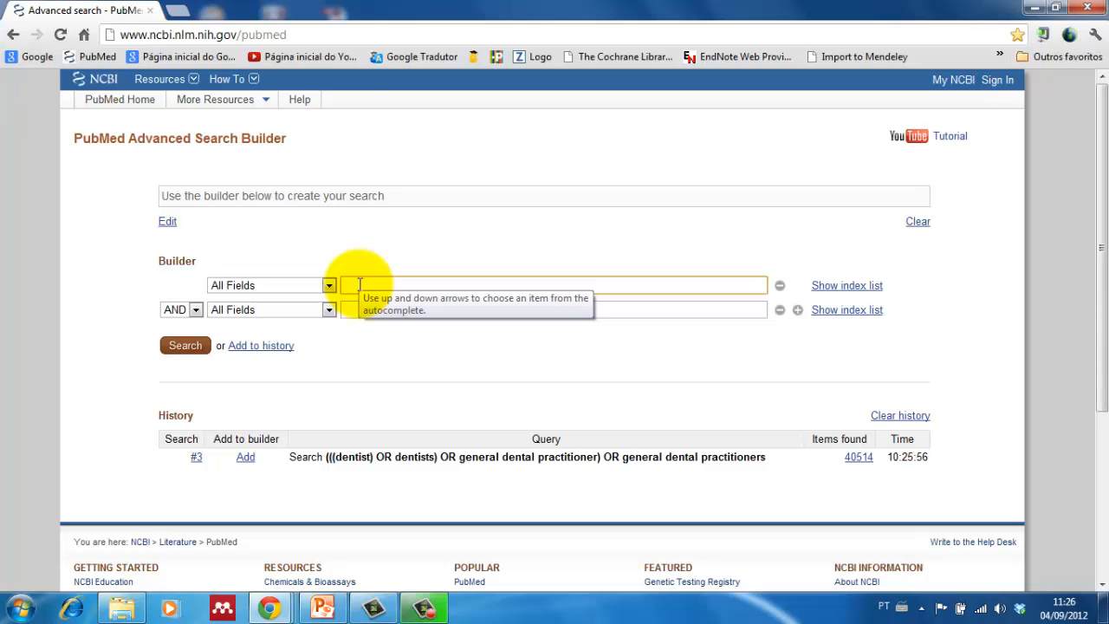
text(dental car)
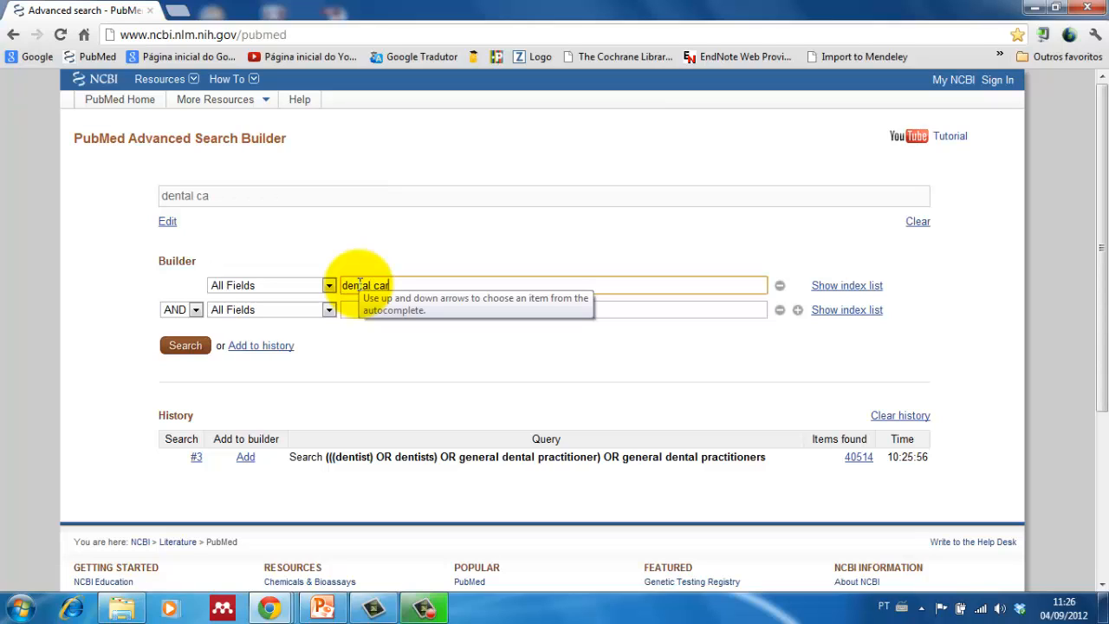
text(ies)
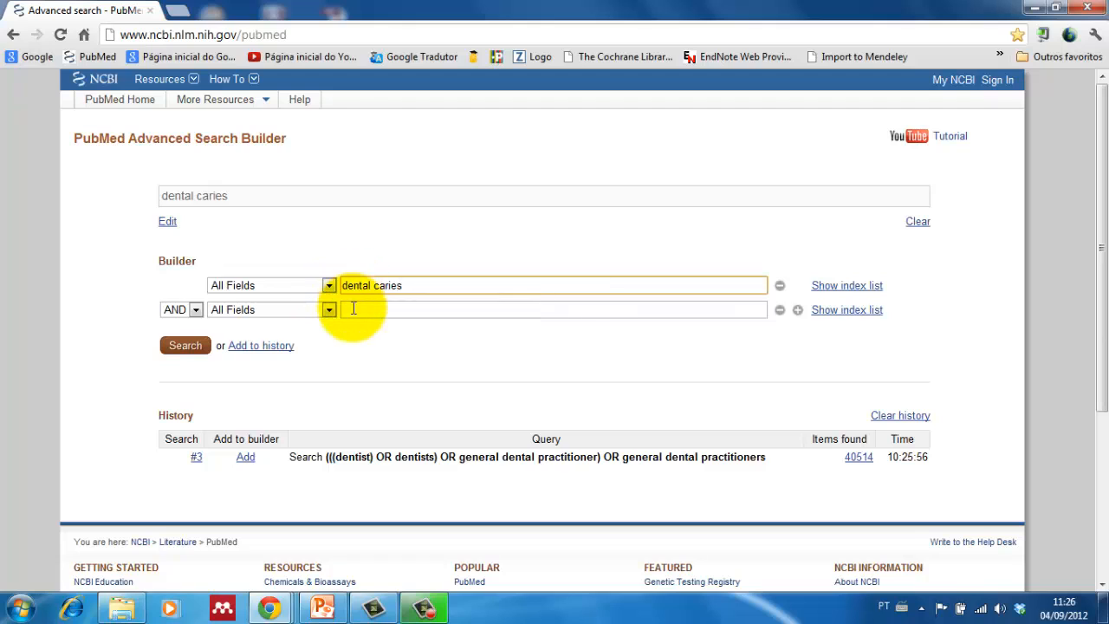
Add "prevention" and "oral health" as the second and third terms of the dental caries search
click(354, 310)
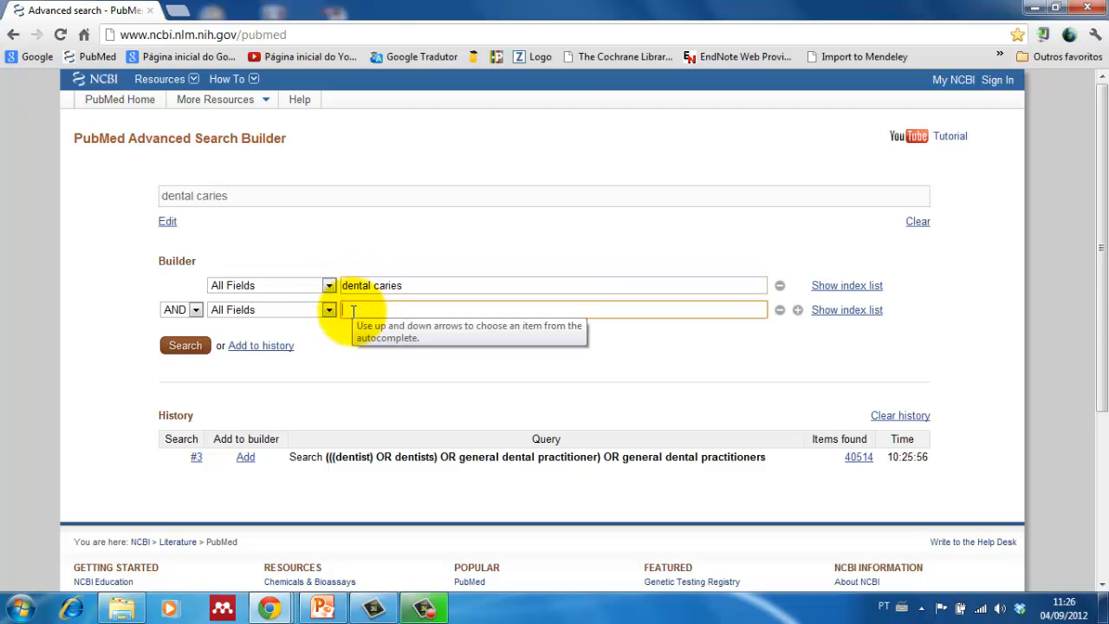
text(prevention)
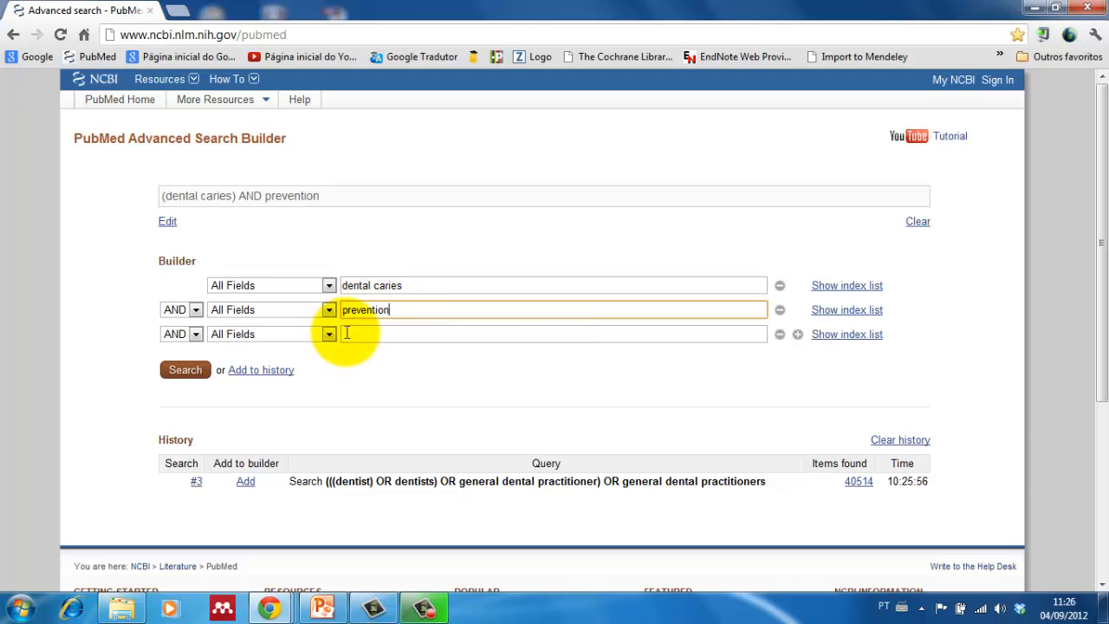
click(354, 333)
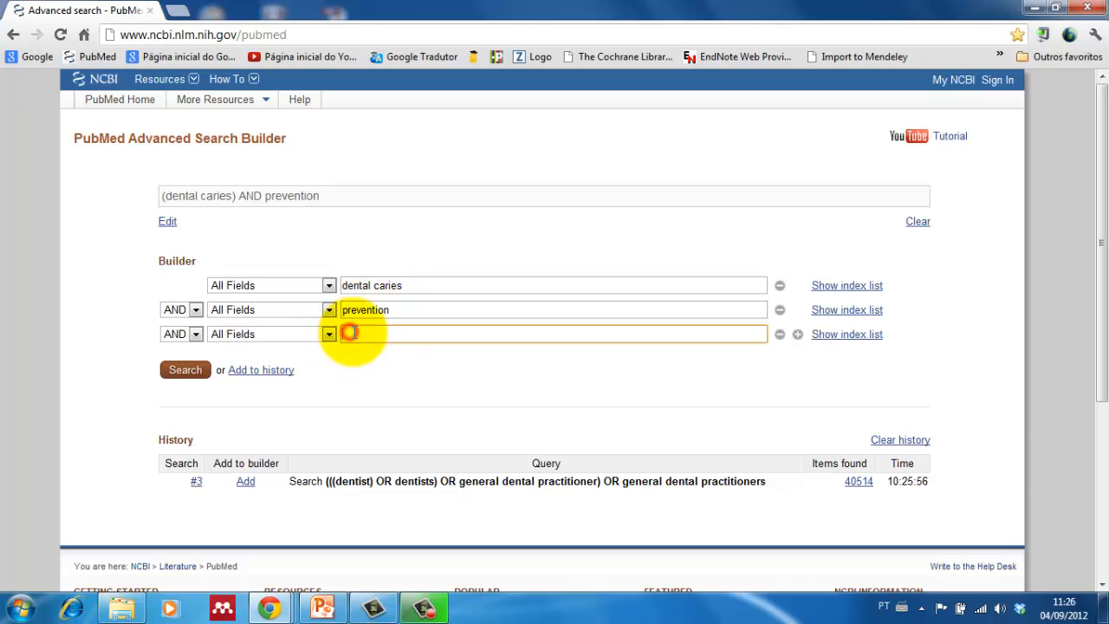
text(oral h)
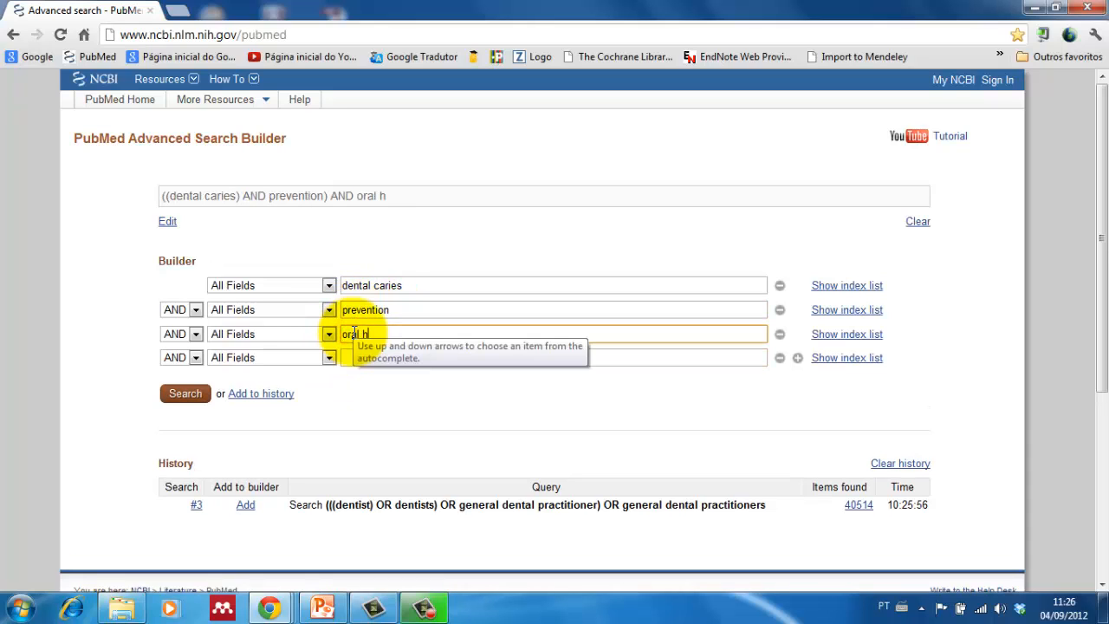
text(ealth)
Combine the dental caries, prevention and oral health terms with OR and add the built search to the history
click(194, 309)
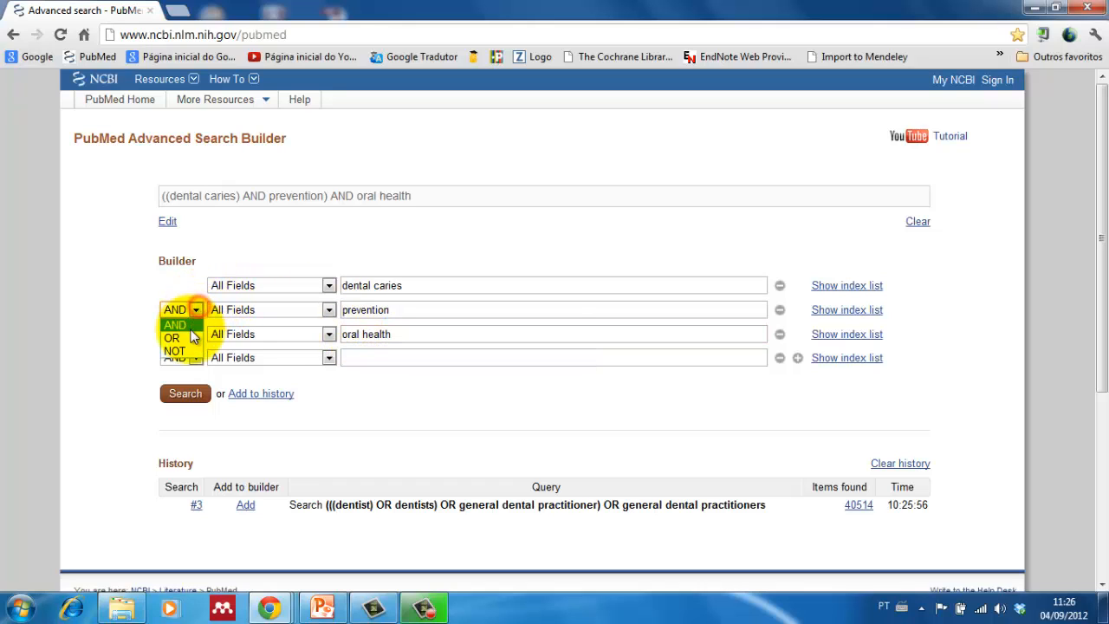
click(191, 337)
click(194, 334)
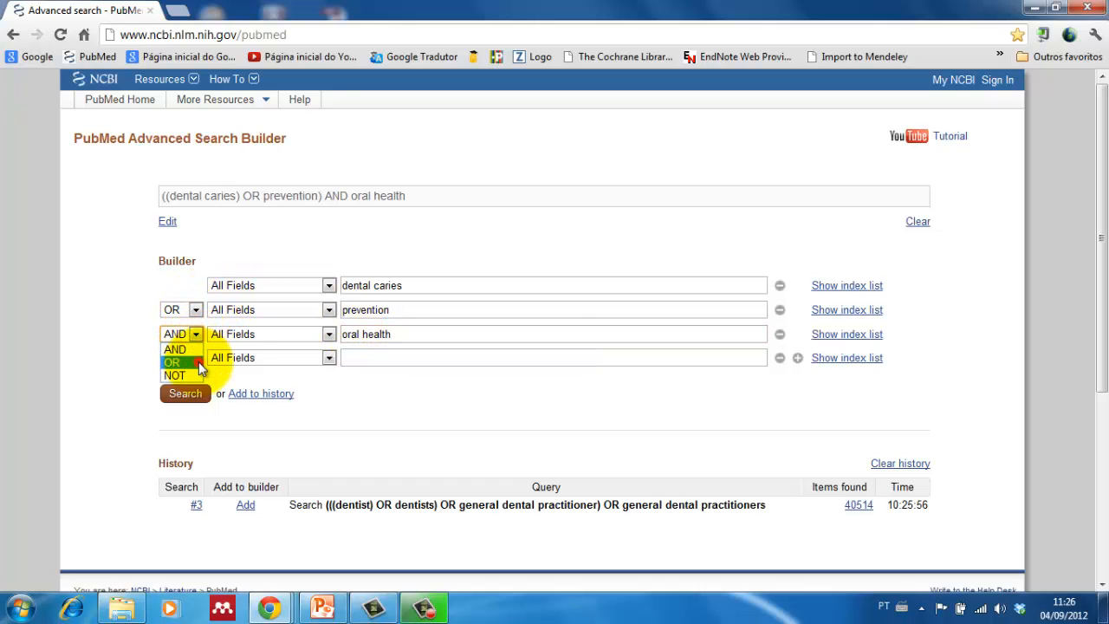
click(198, 361)
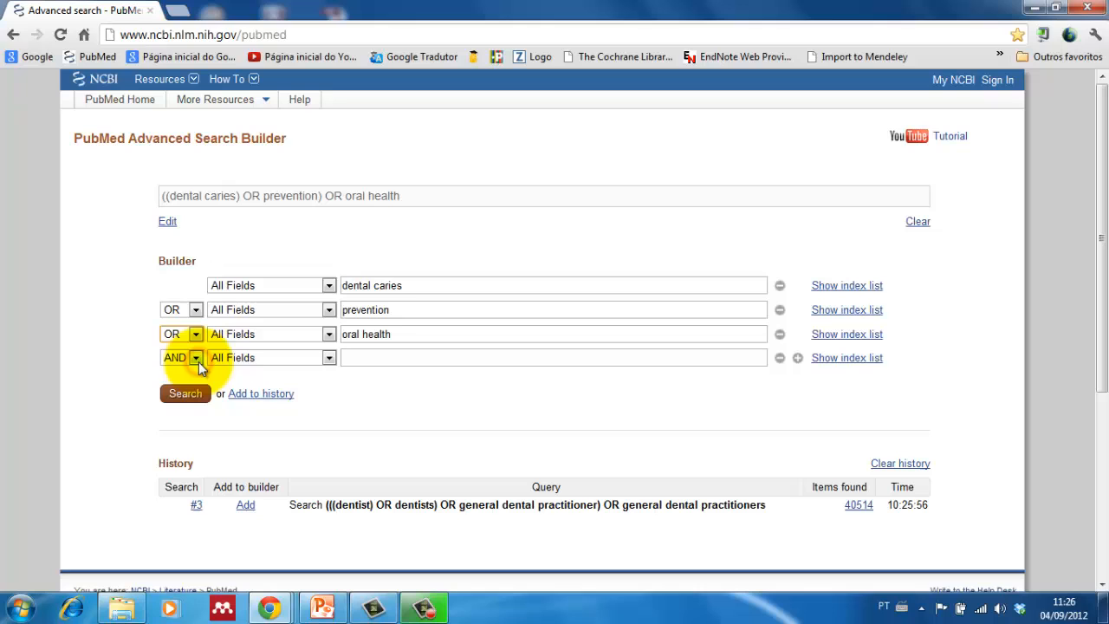
click(275, 397)
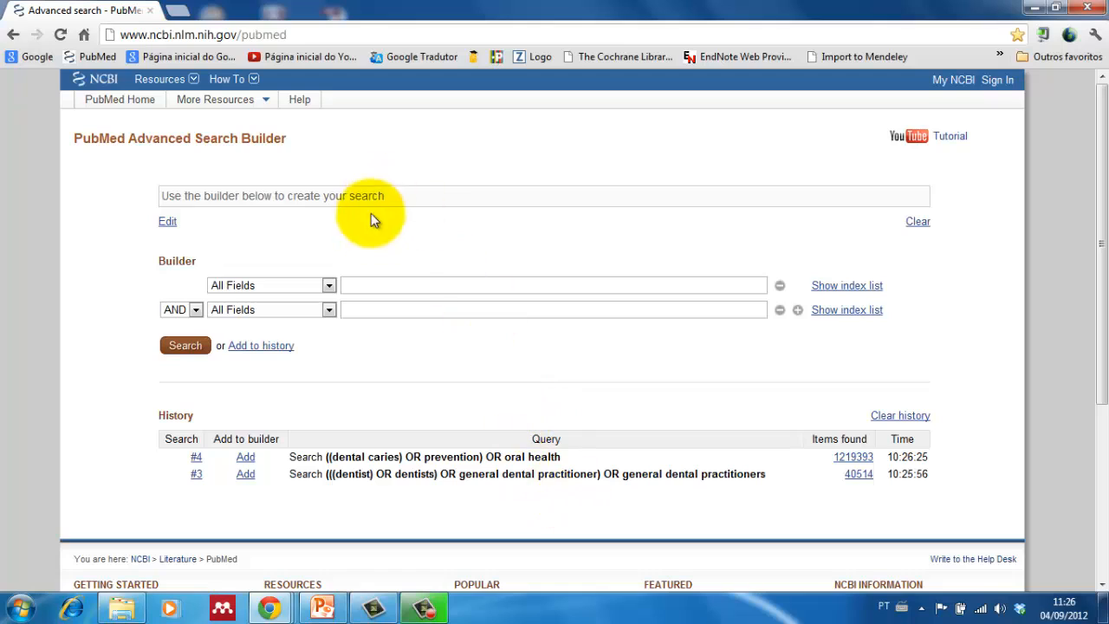
Enter "incentives" and "disincentives" as the first two terms of a new search, using All Fields
click(378, 287)
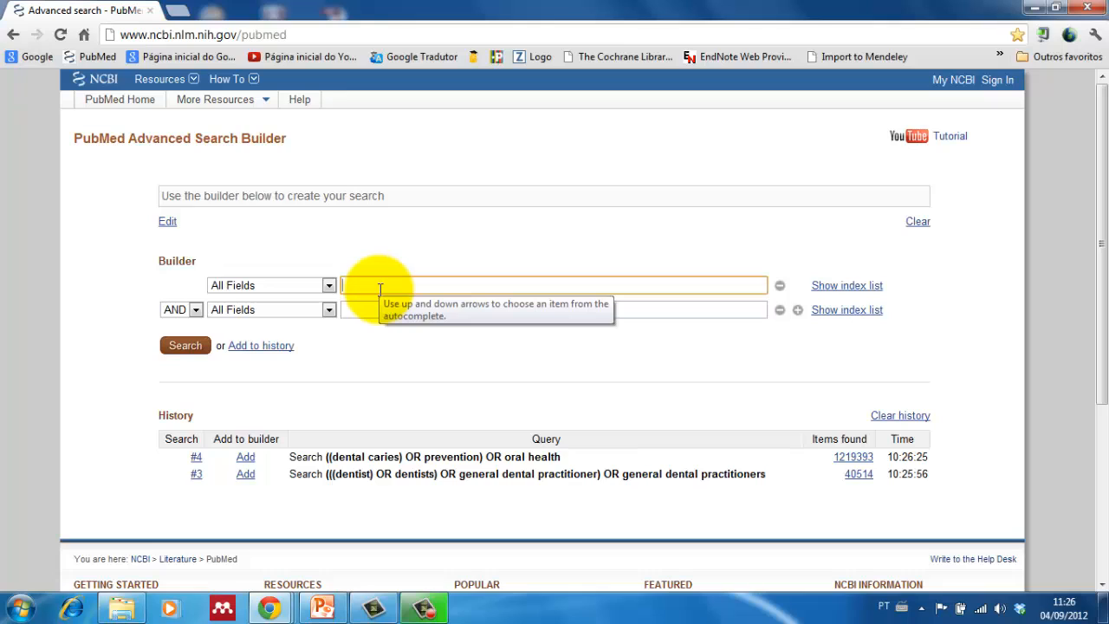
text(incent)
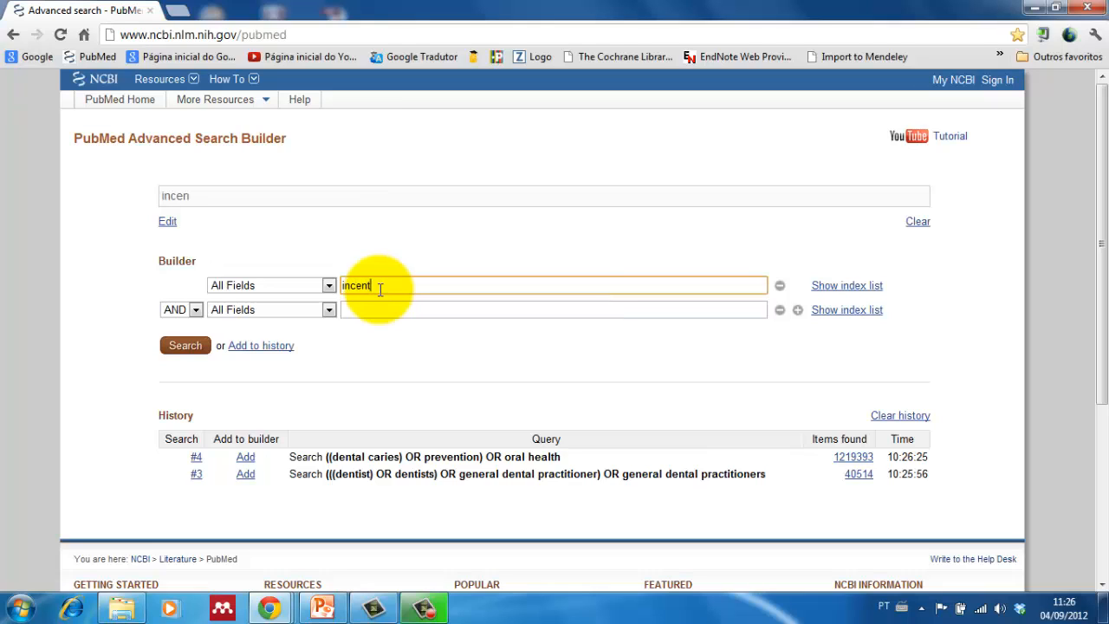
text(ives)
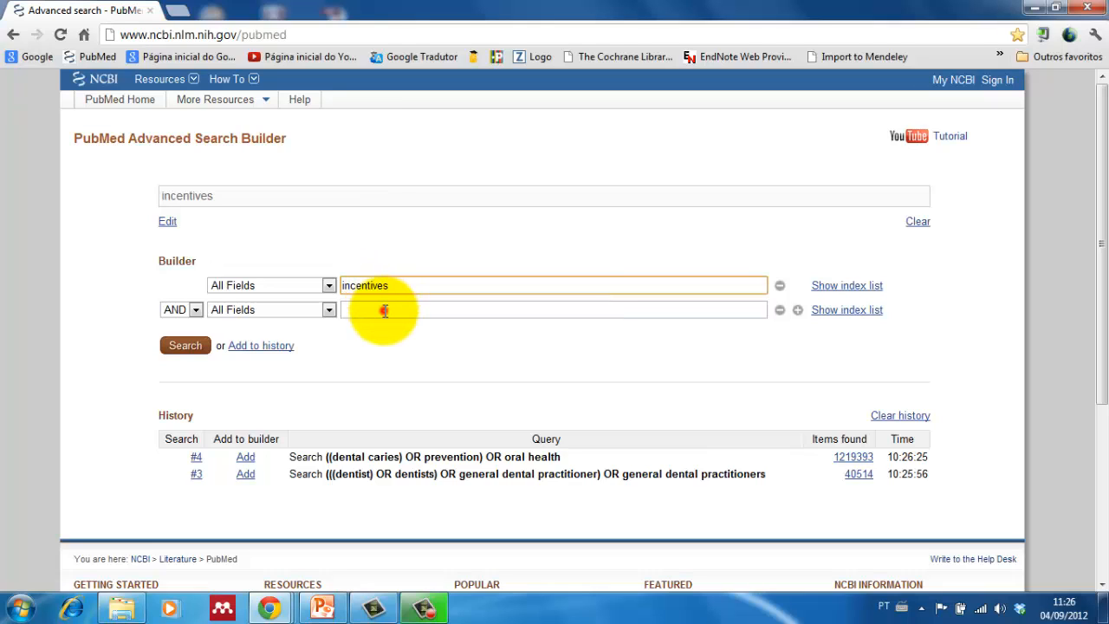
click(385, 309)
text(disin)
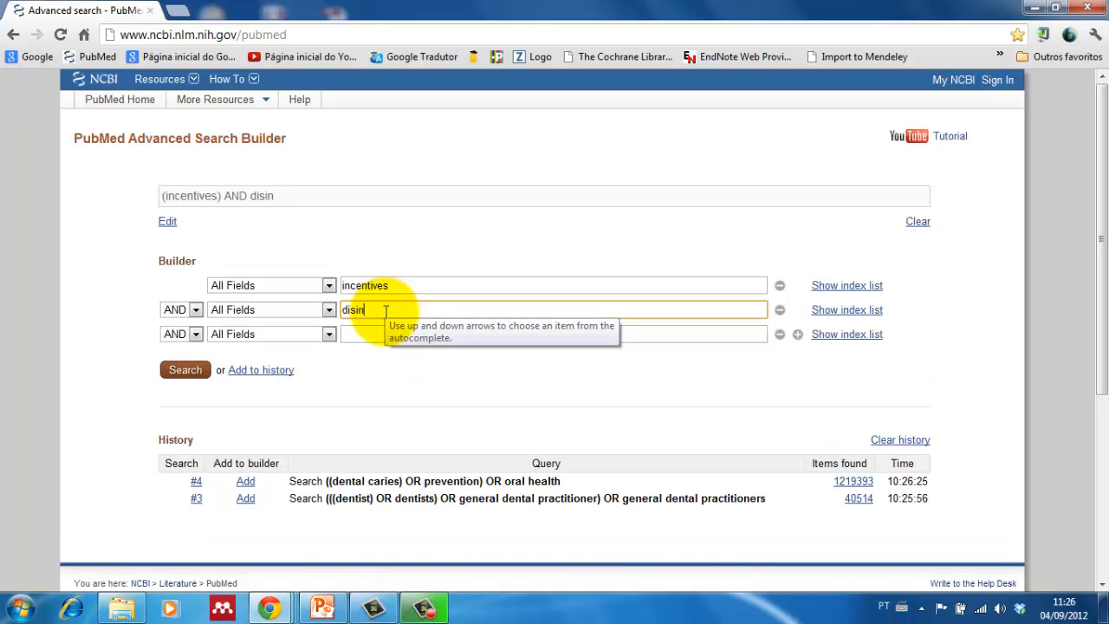
text(centives)
Add "motivation", "attitude" and "barriers" as the third, fourth and fifth search terms
click(379, 334)
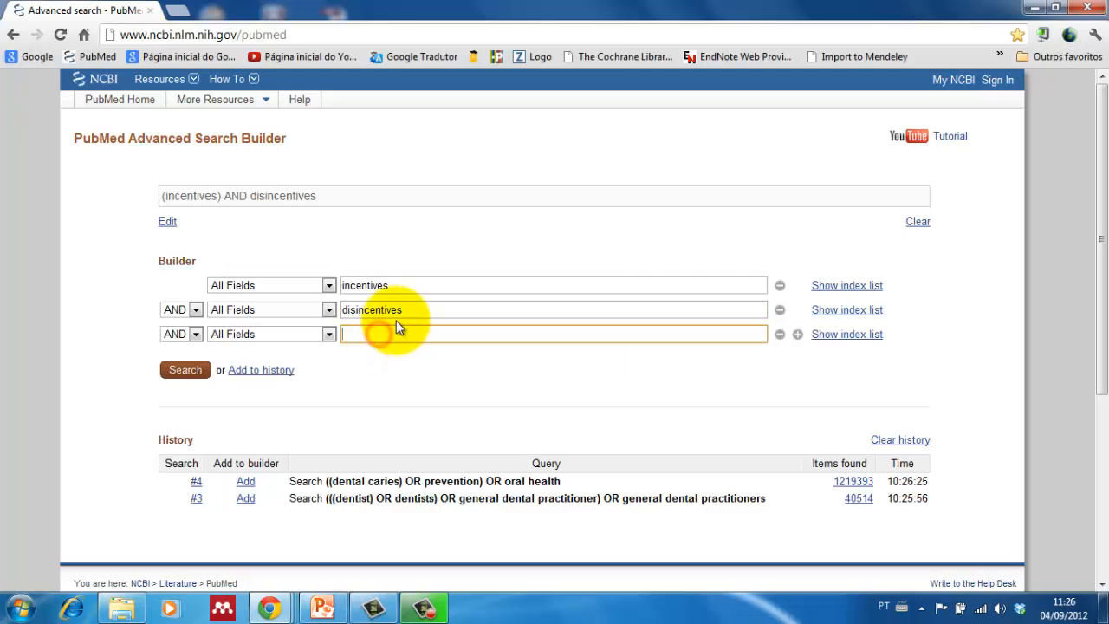
text(motivation)
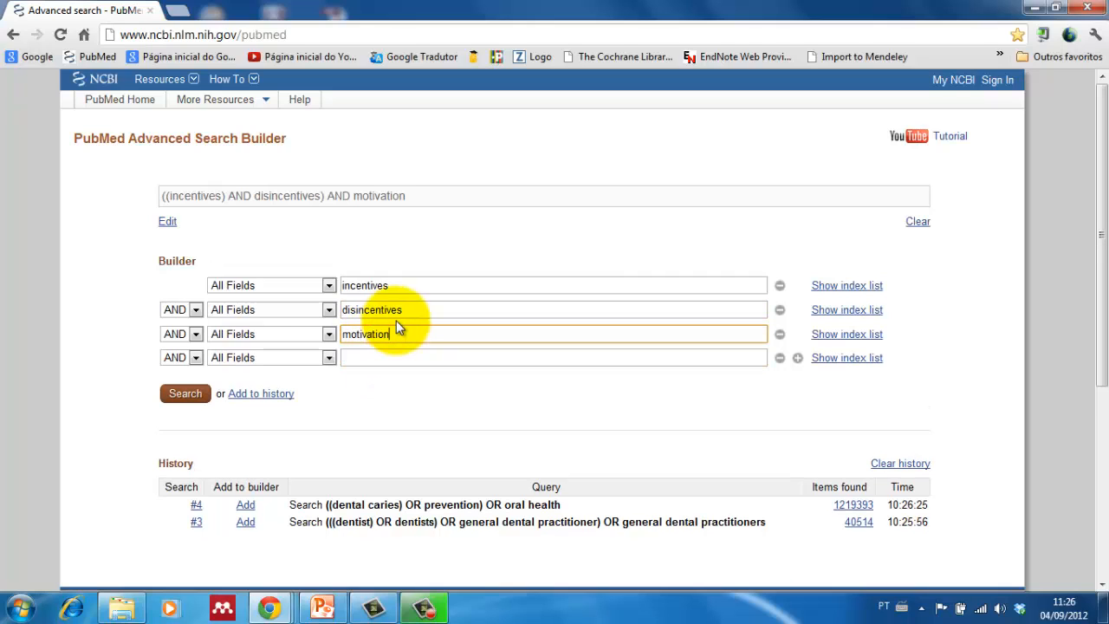
click(381, 358)
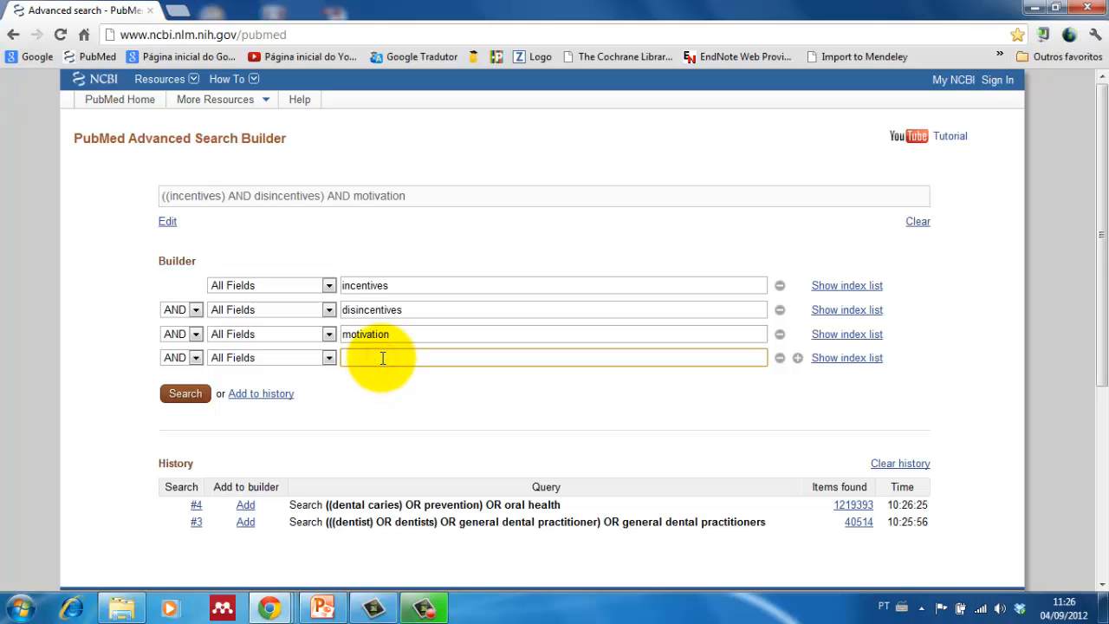
text(attitude)
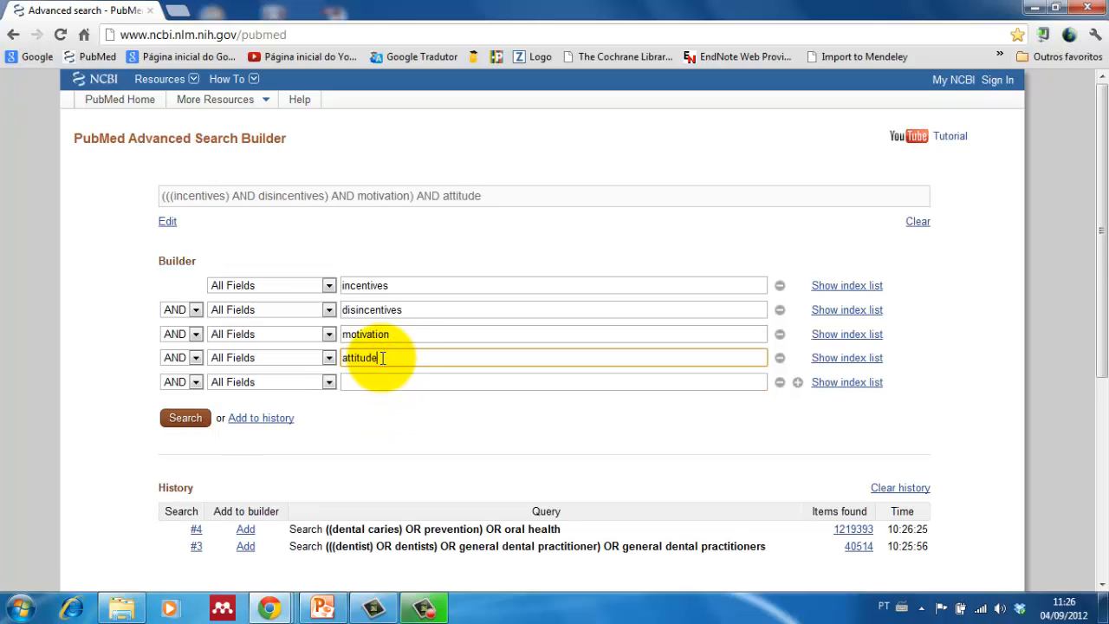
click(350, 382)
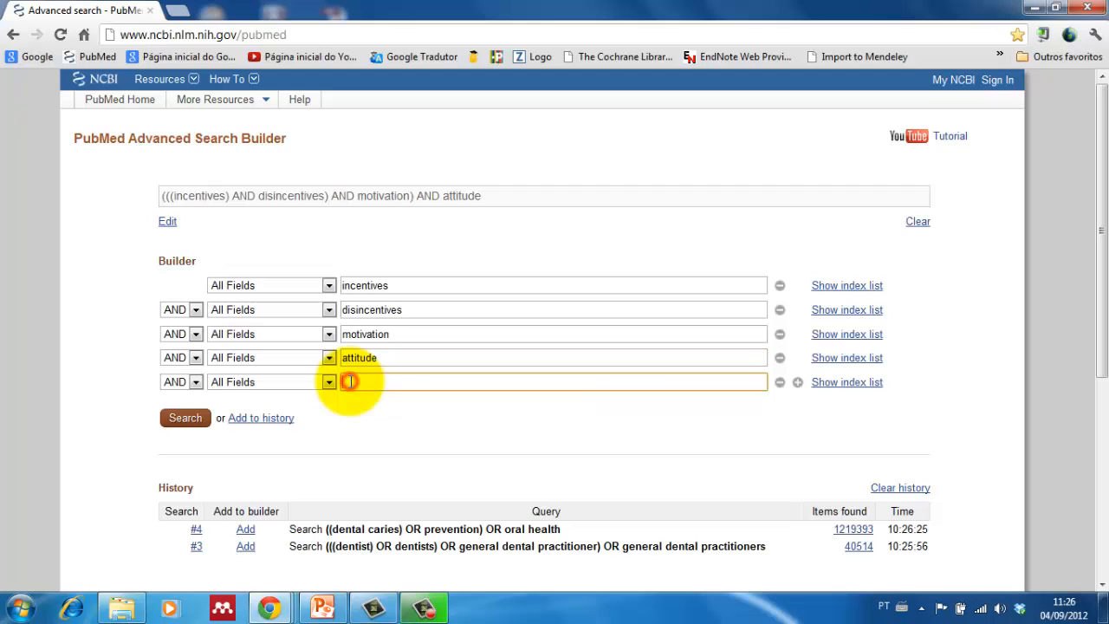
text(barriers)
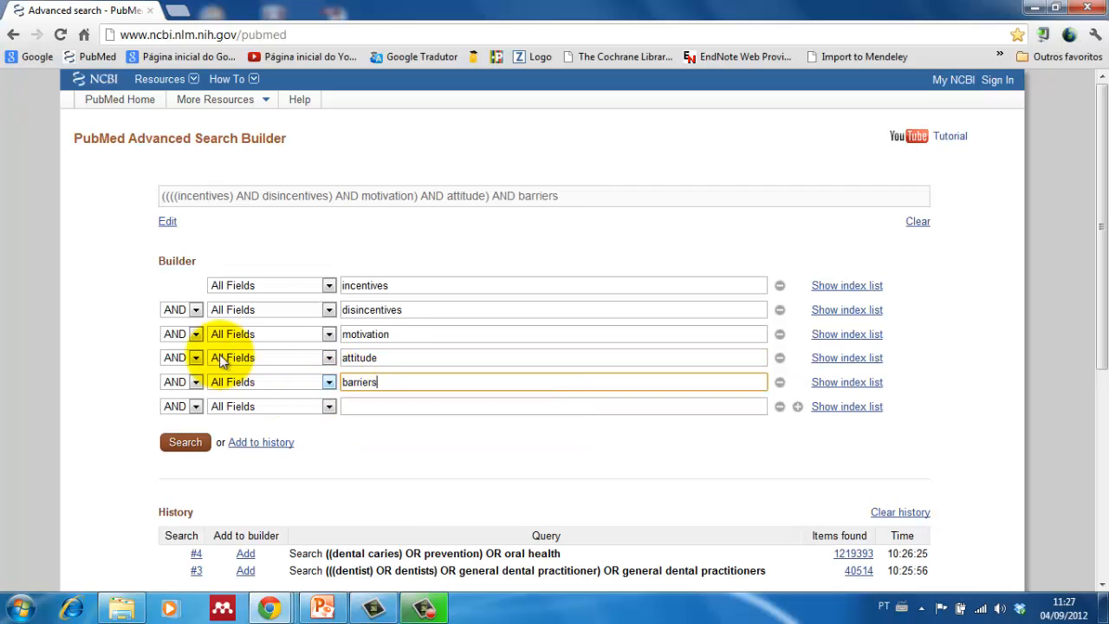
Combine the five incentive-related terms with OR and add the built search to the history
click(192, 310)
click(178, 338)
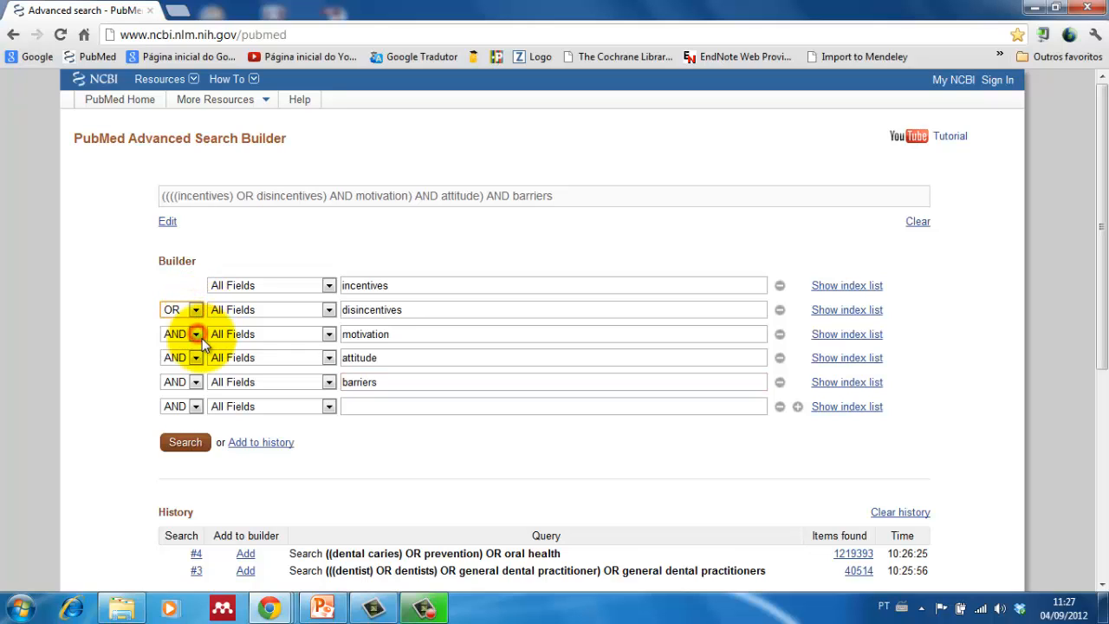
click(199, 334)
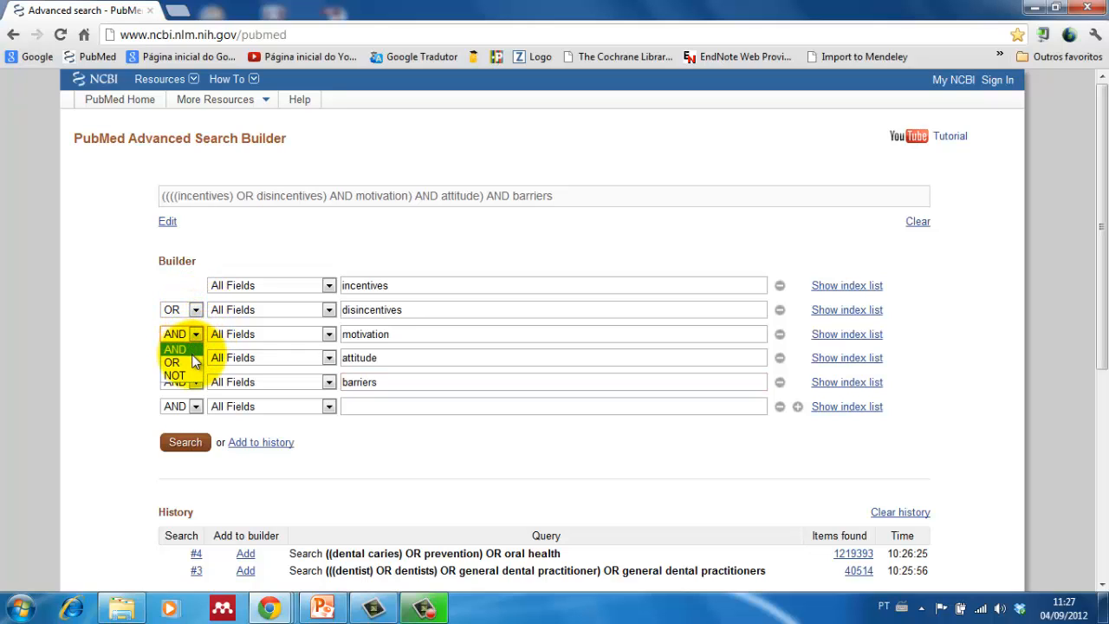
click(194, 350)
click(192, 333)
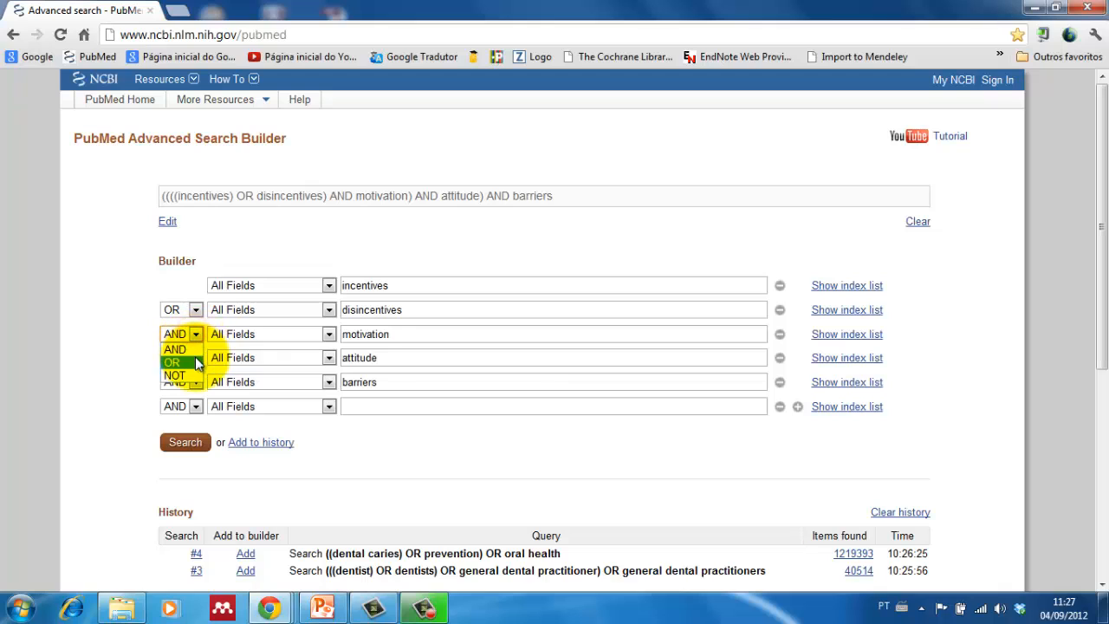
click(198, 357)
click(198, 357)
click(194, 384)
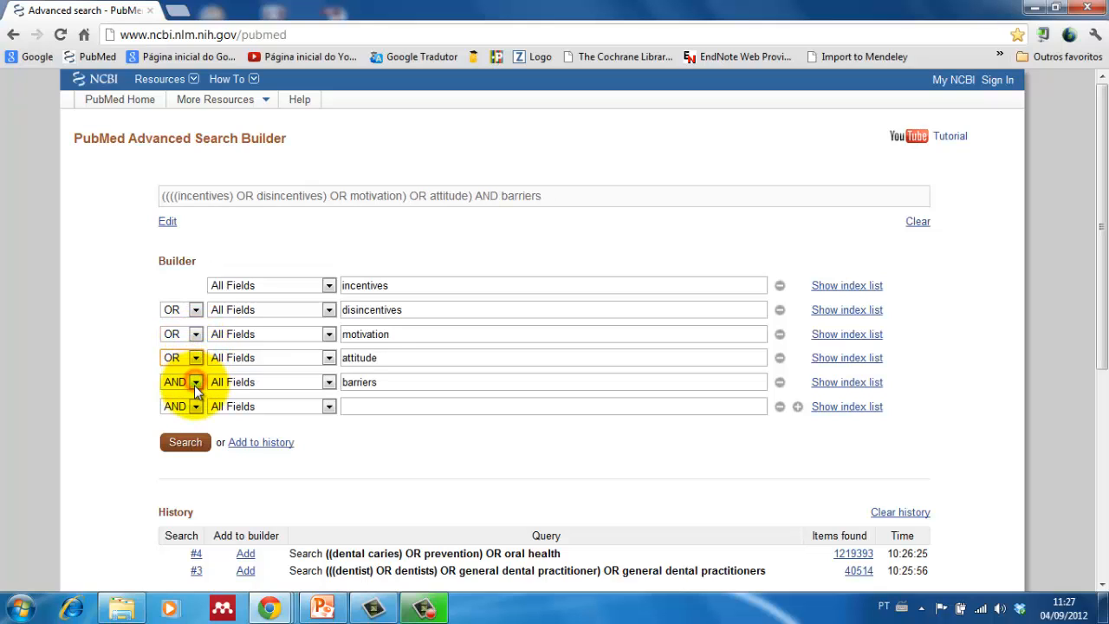
click(194, 385)
click(173, 409)
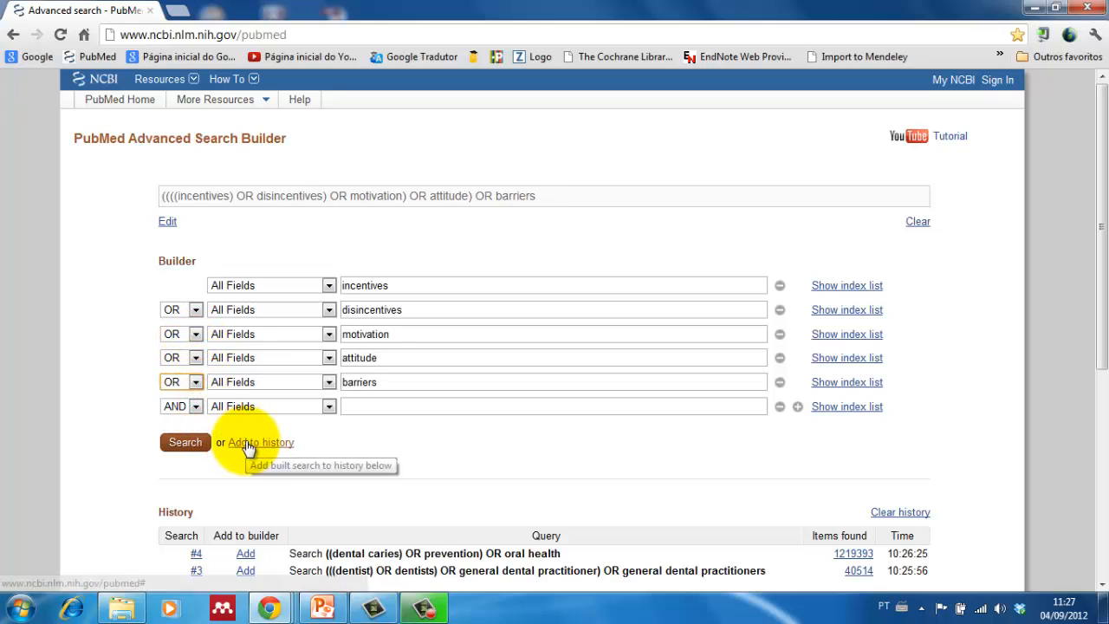
click(247, 444)
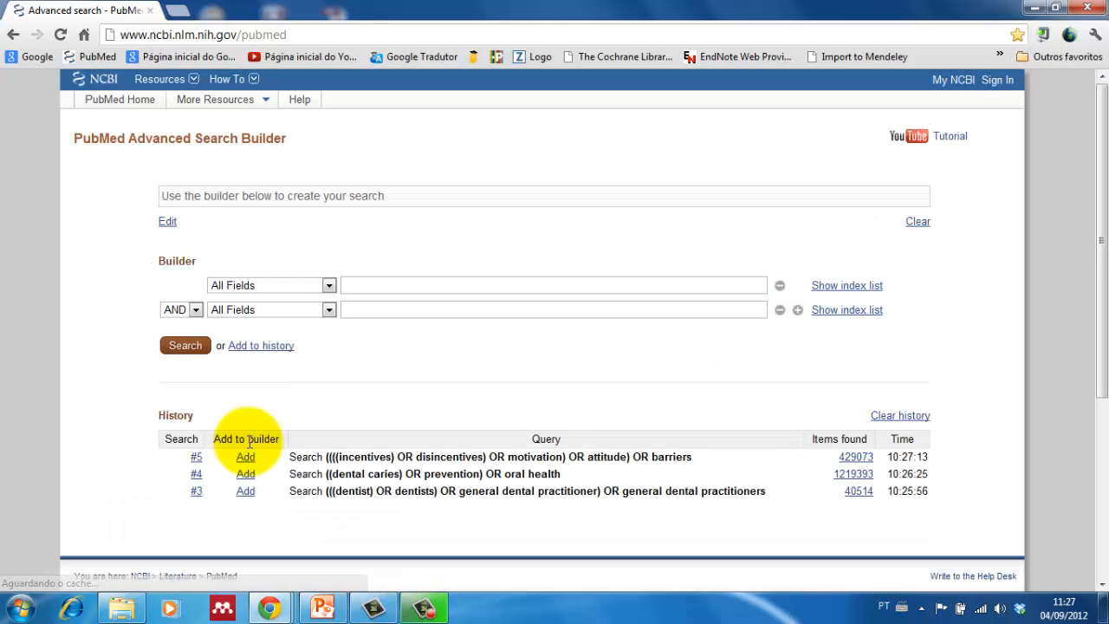
Enter "qualitative research" and "qualitative study" as the first two terms of a new search, using All Fields
click(368, 286)
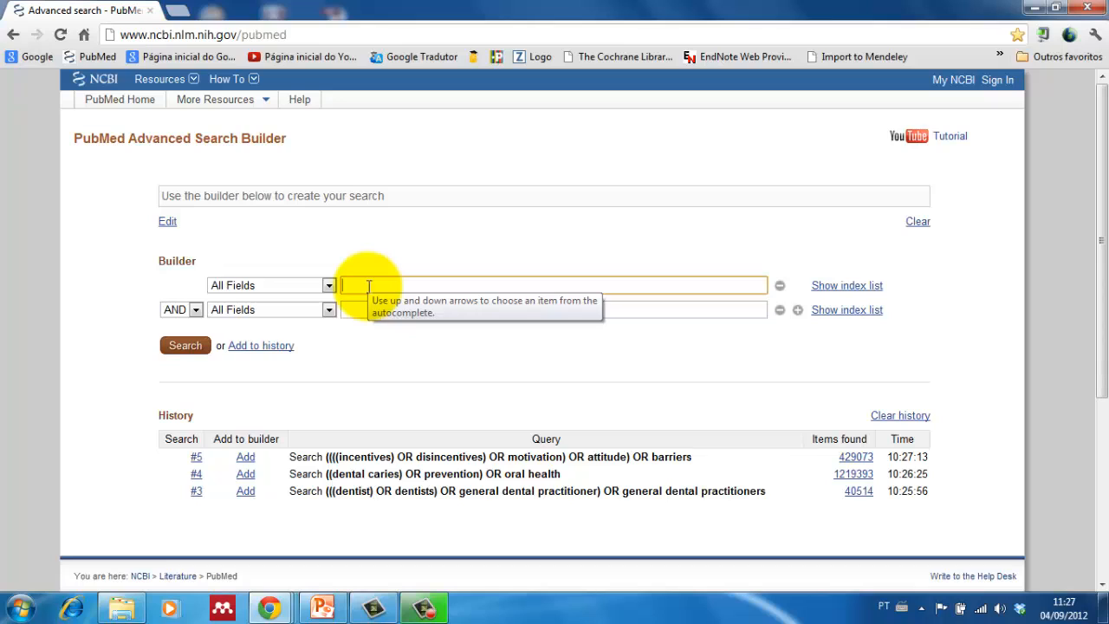
text(qual)
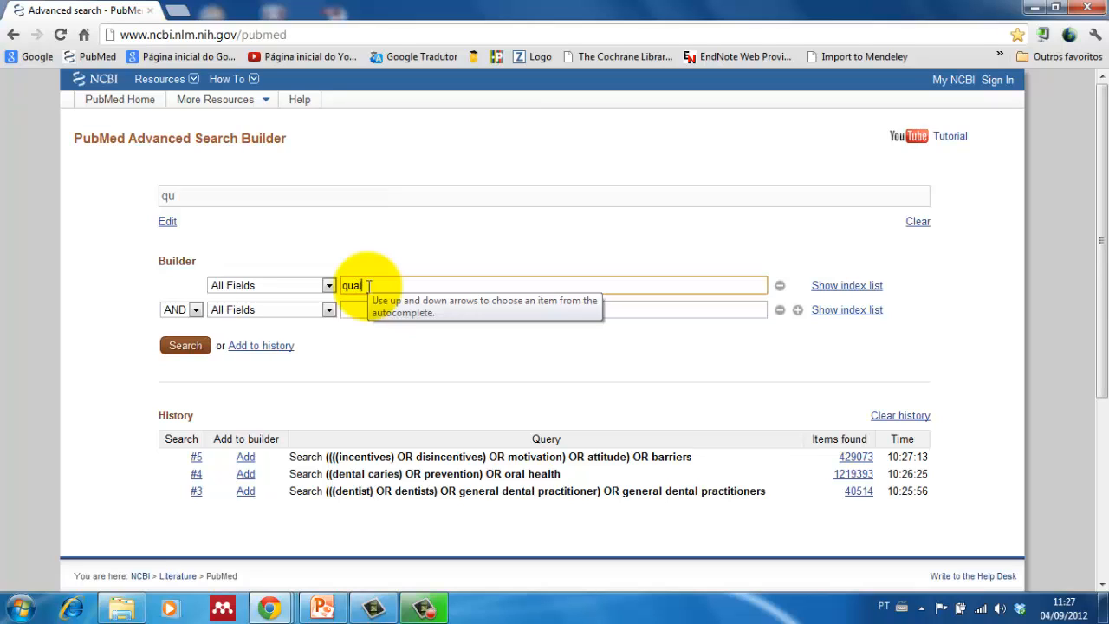
text(itative research)
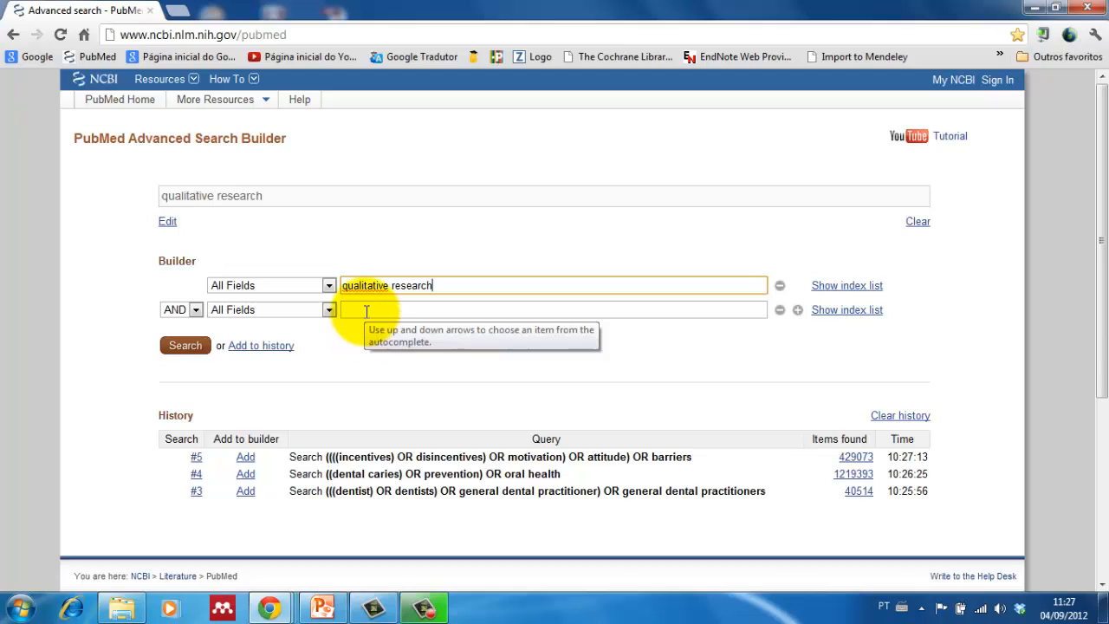
click(366, 310)
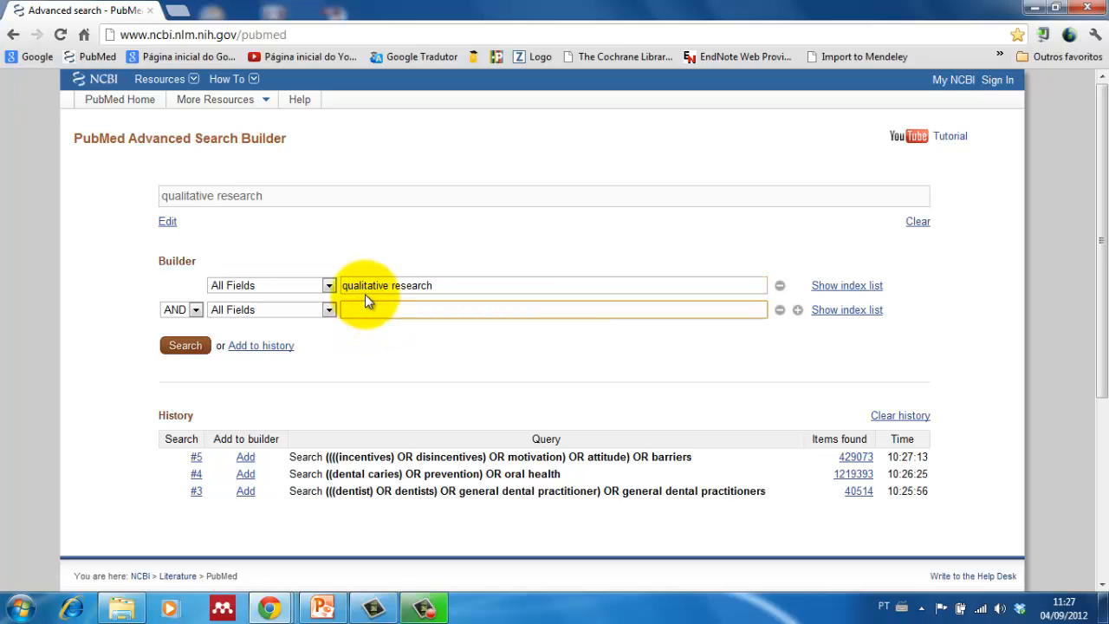
text(qual)
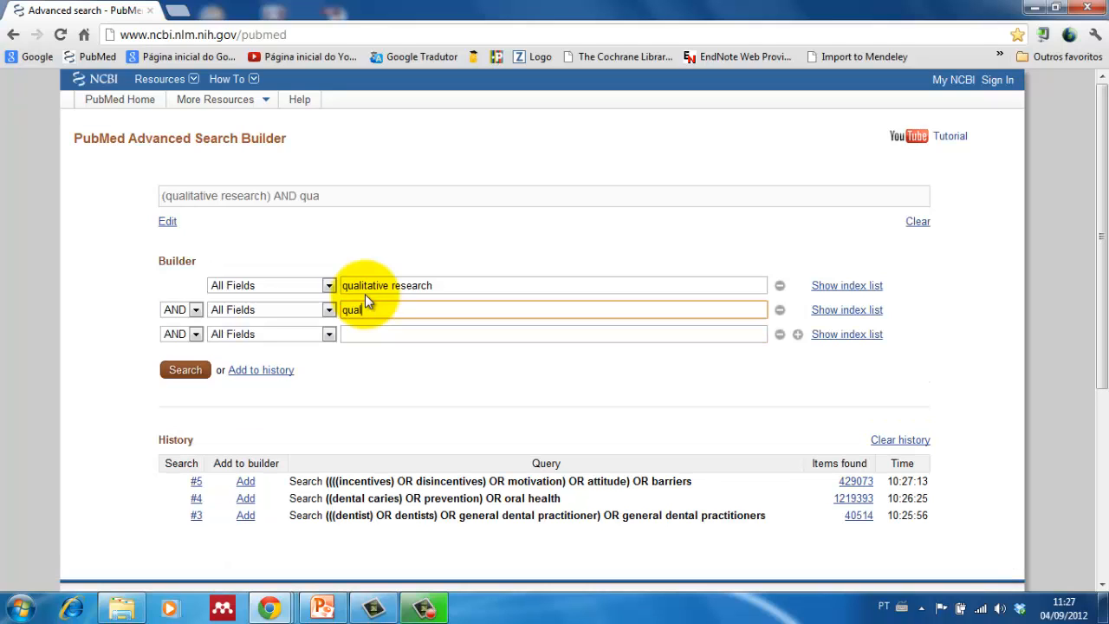
text(itative study)
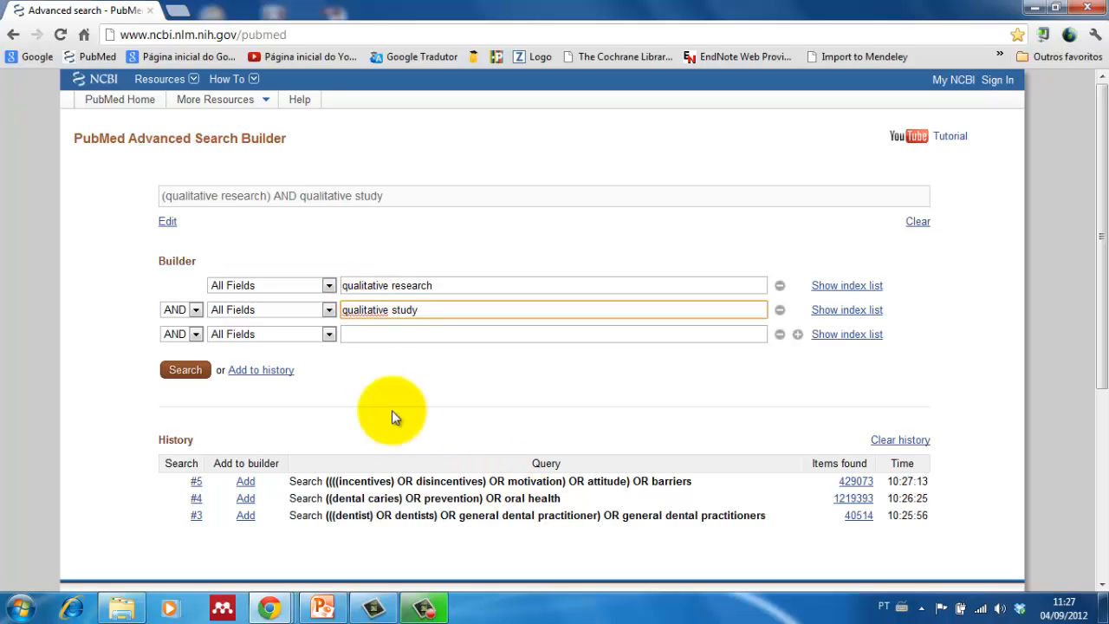
Add "qualitative" and "interview" as the third and fourth terms of the qualitative research search
click(369, 333)
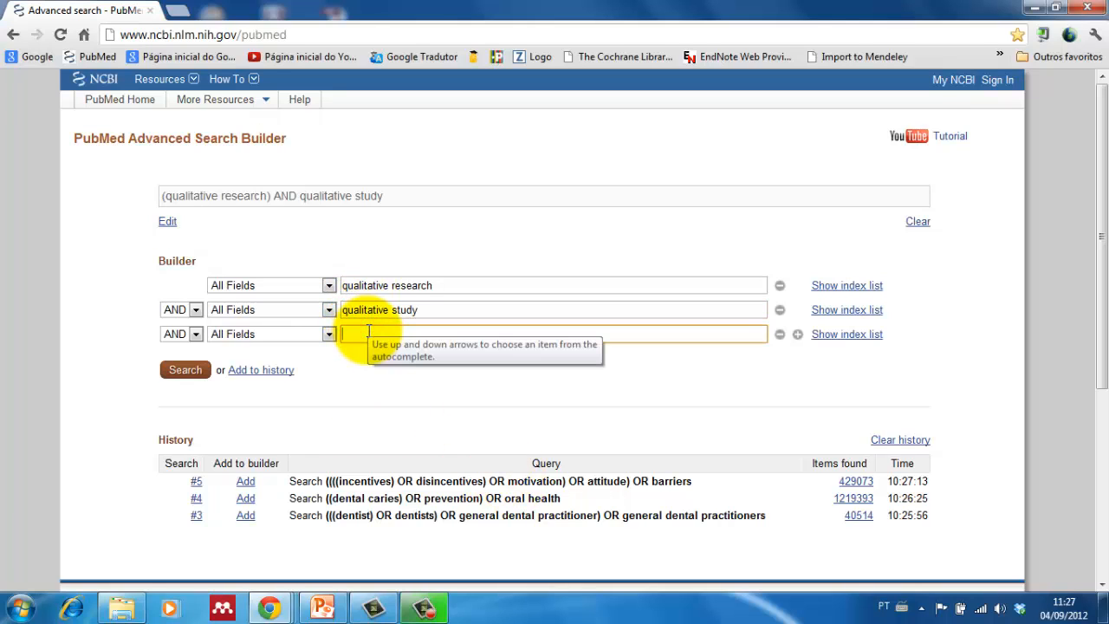
text(qualitative)
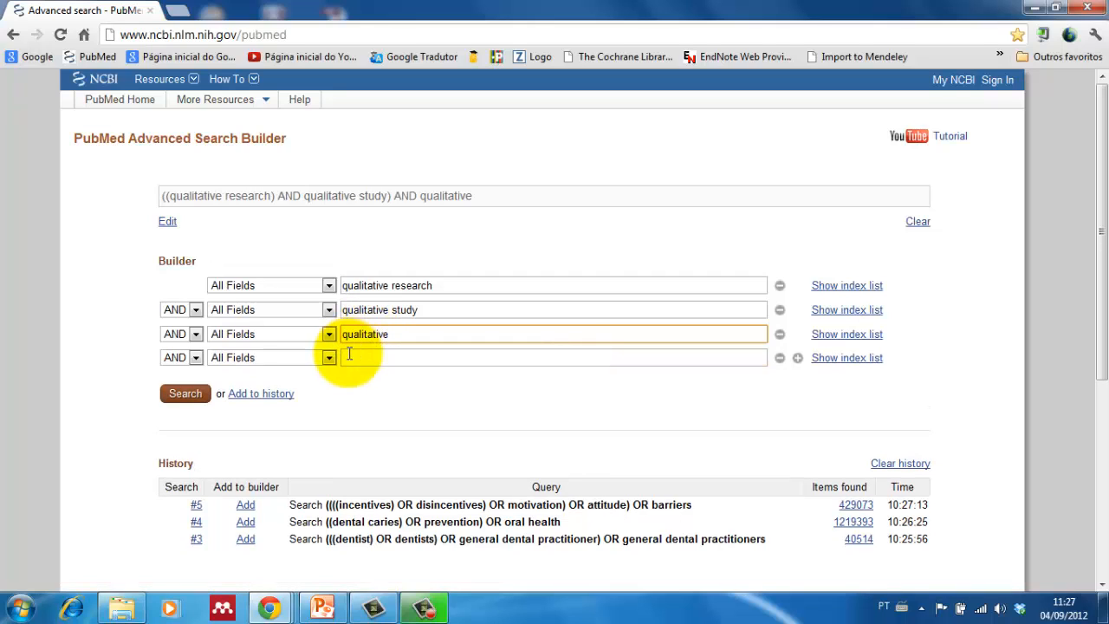
click(349, 358)
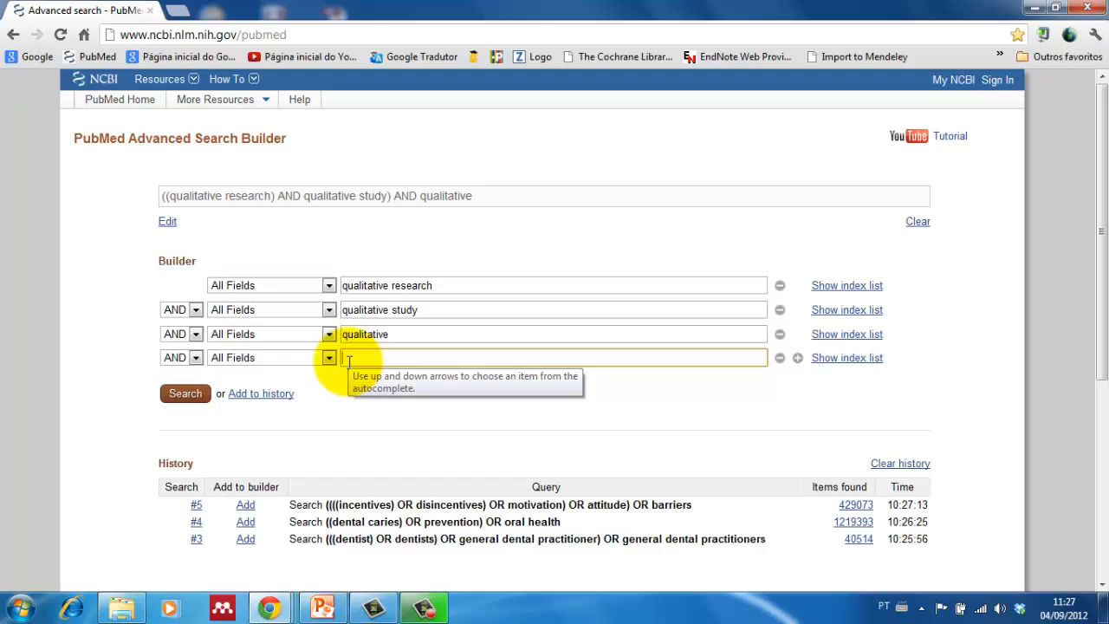
text(intervi)
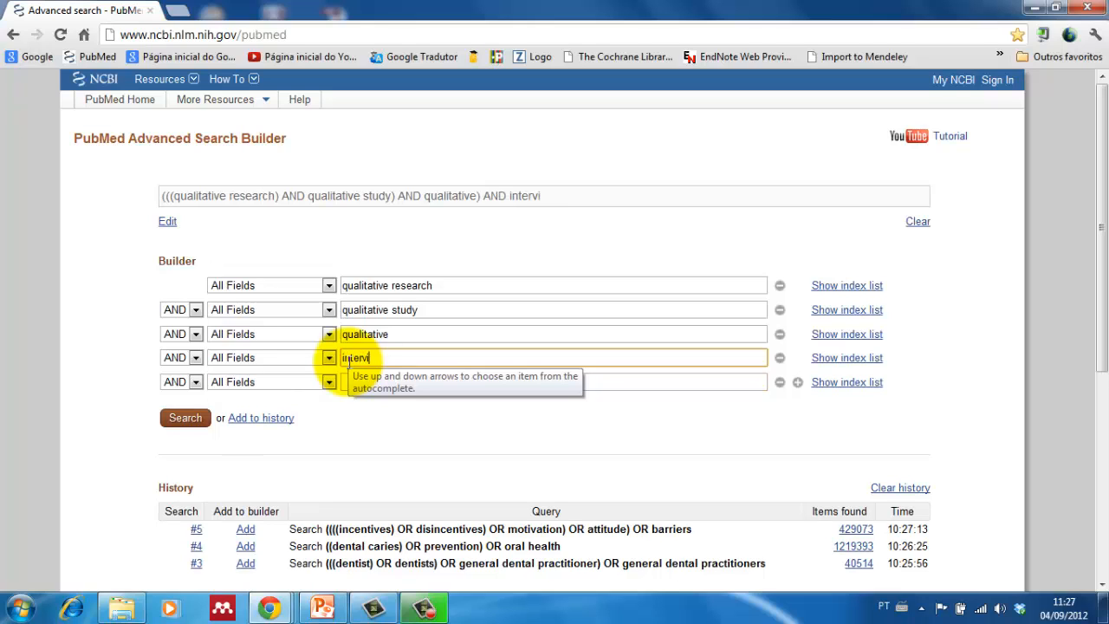
text(ew)
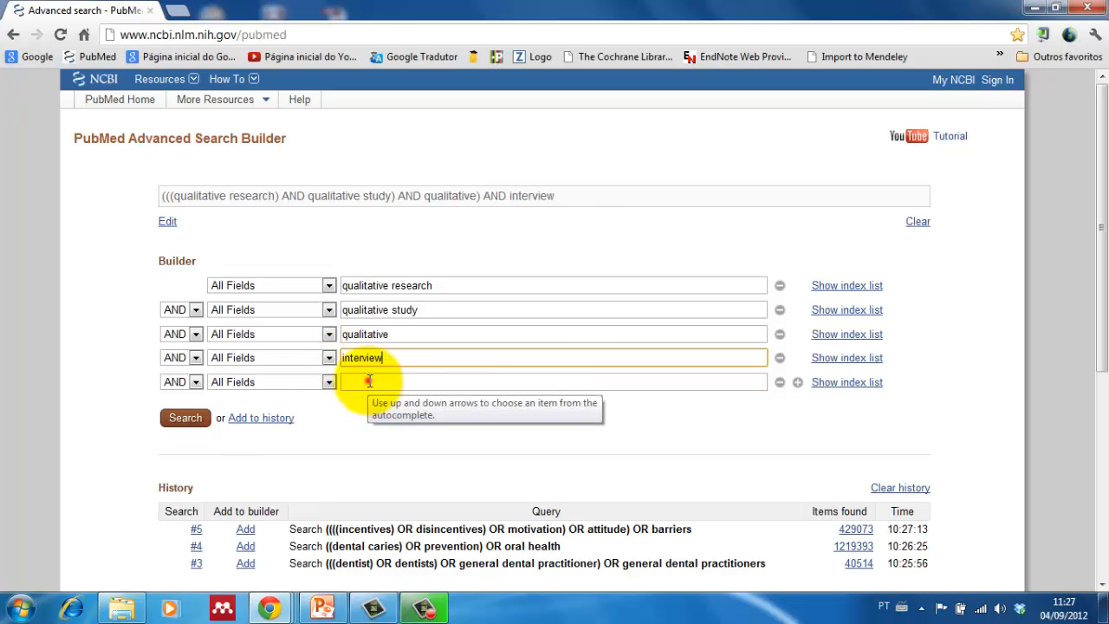
Add "focus group" as the fifth term of the qualitative research search
click(368, 381)
text(f)
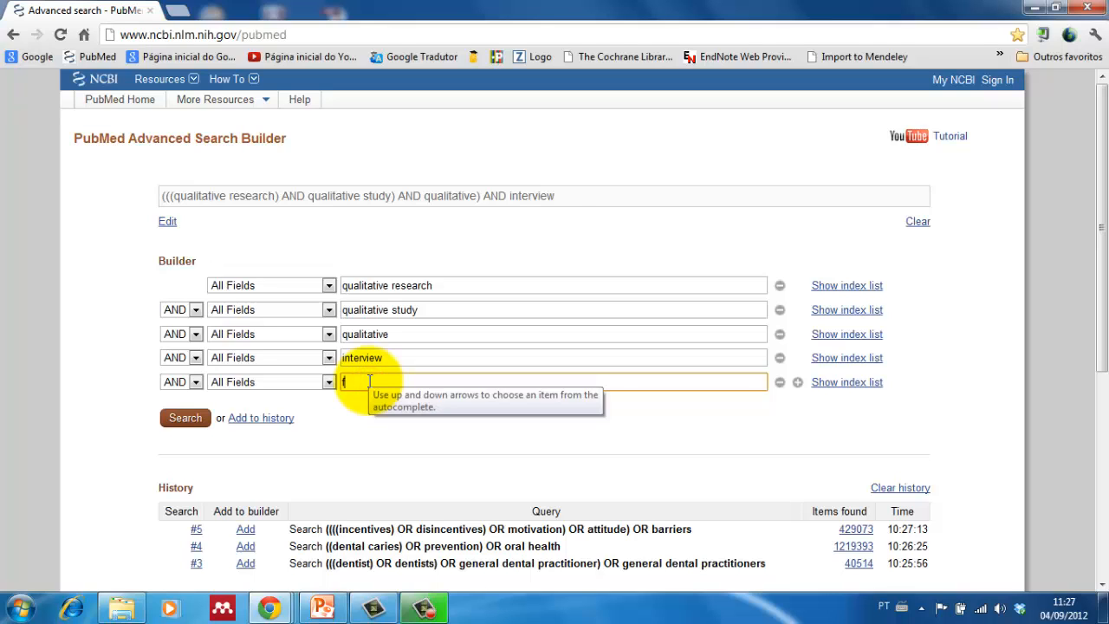
text(ocus g)
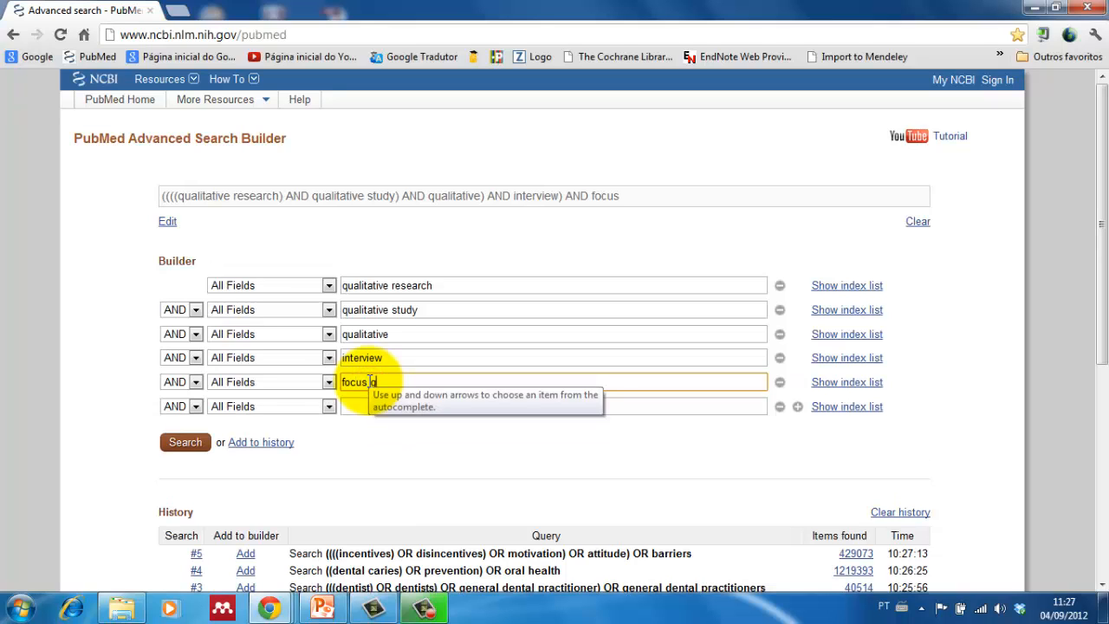
text(roup)
Combine the five qualitative research terms with OR and add the built search to the history
click(194, 312)
click(198, 339)
click(198, 340)
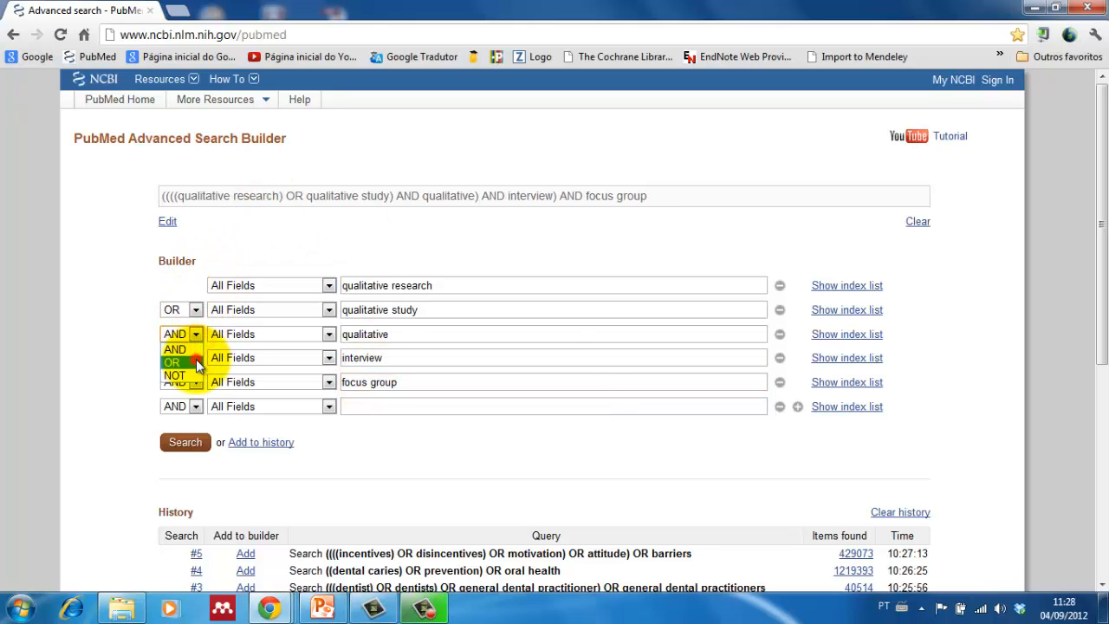
click(196, 362)
click(196, 358)
click(195, 387)
click(196, 382)
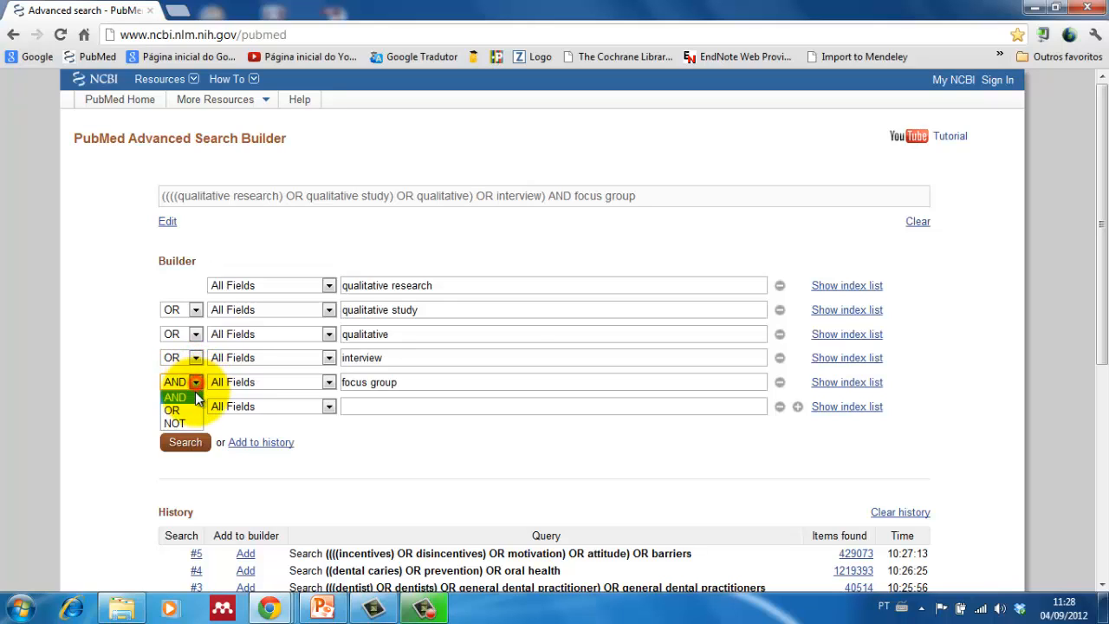
click(195, 408)
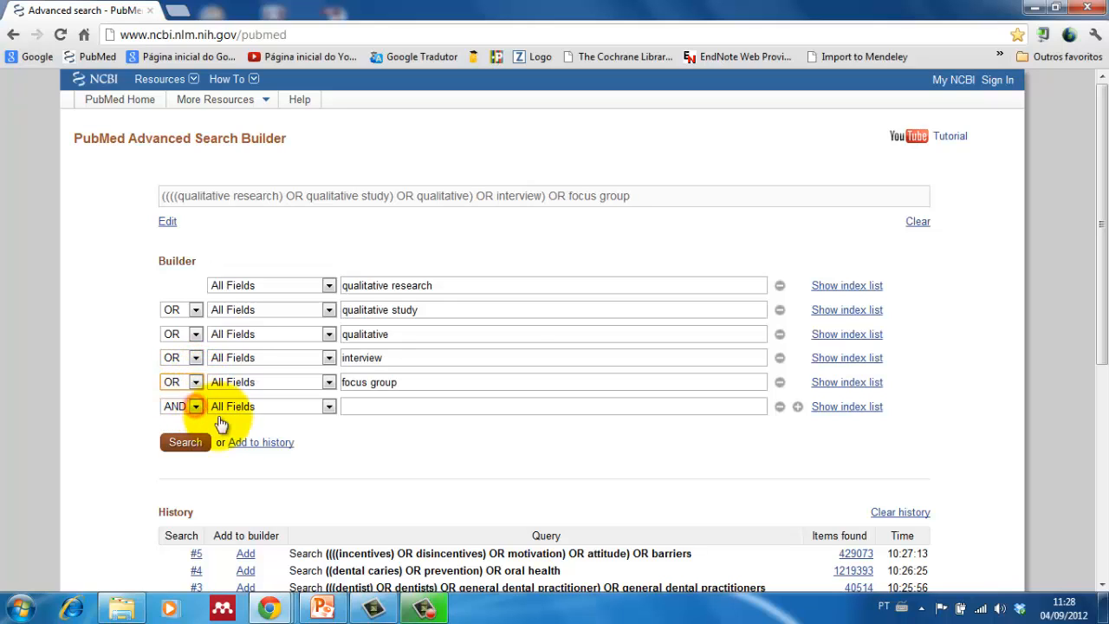
click(260, 444)
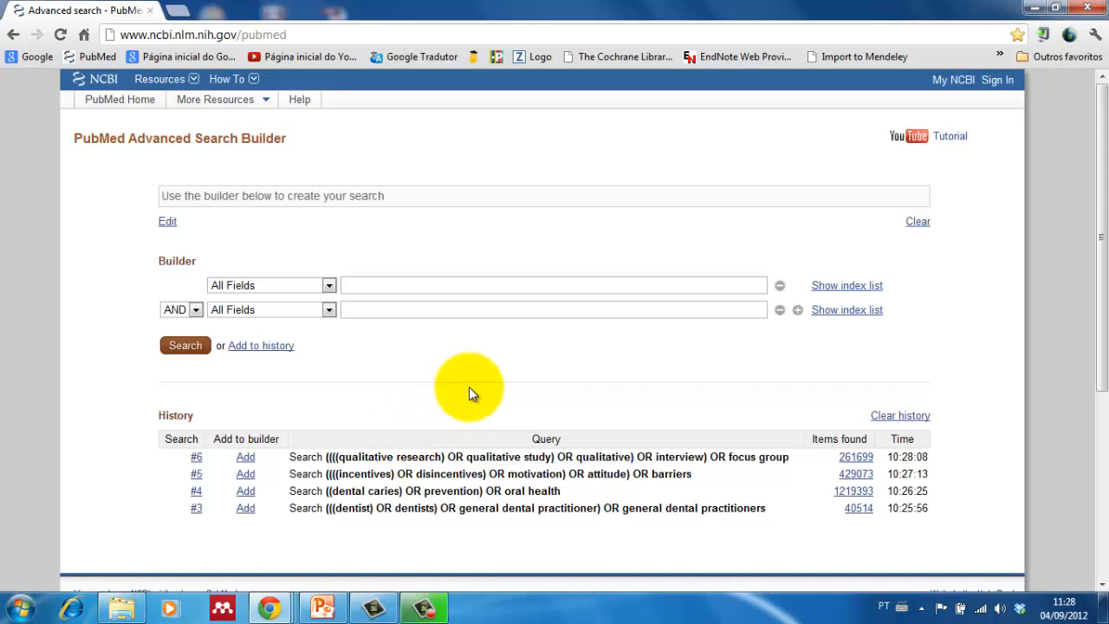
Combine the saved history searches #3, #4, #5 and #6 with AND in the builder
scroll(468, 387, down, 3)
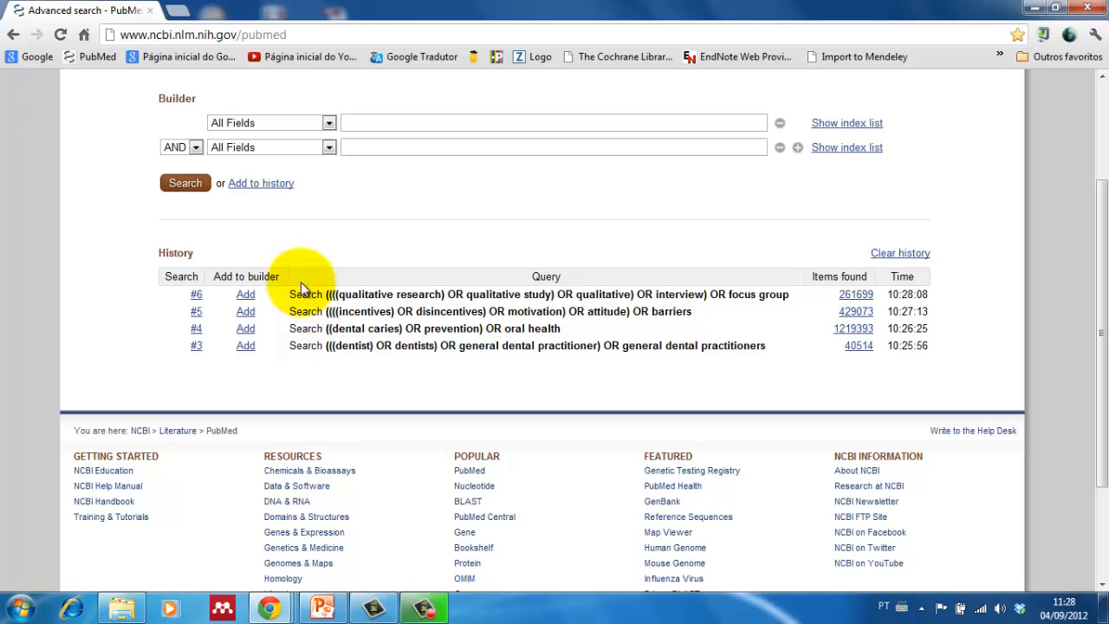
click(196, 346)
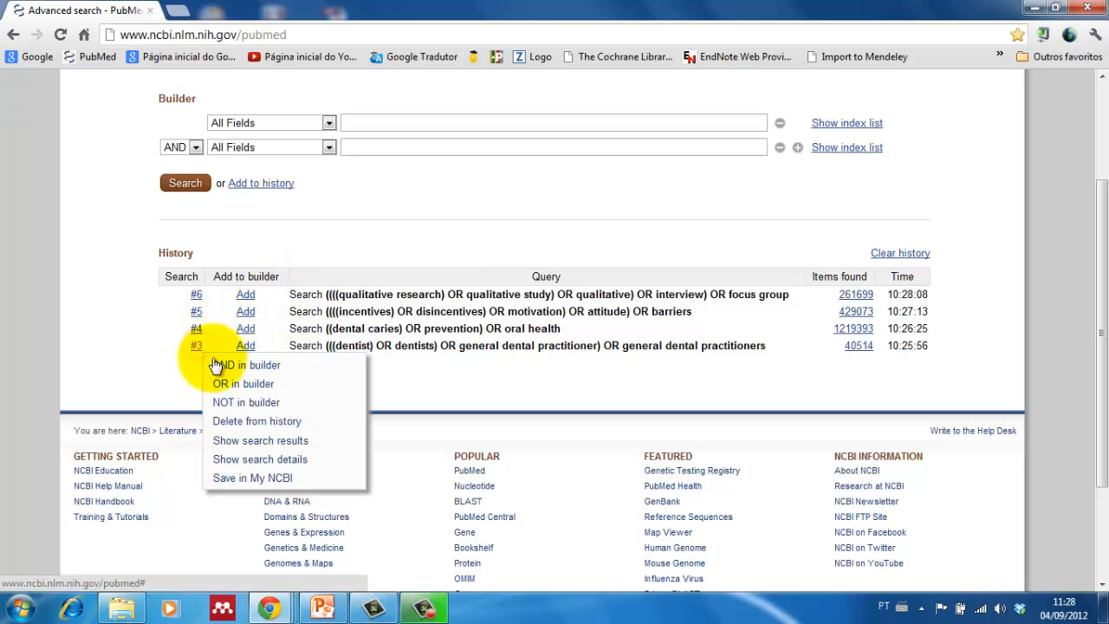
click(220, 367)
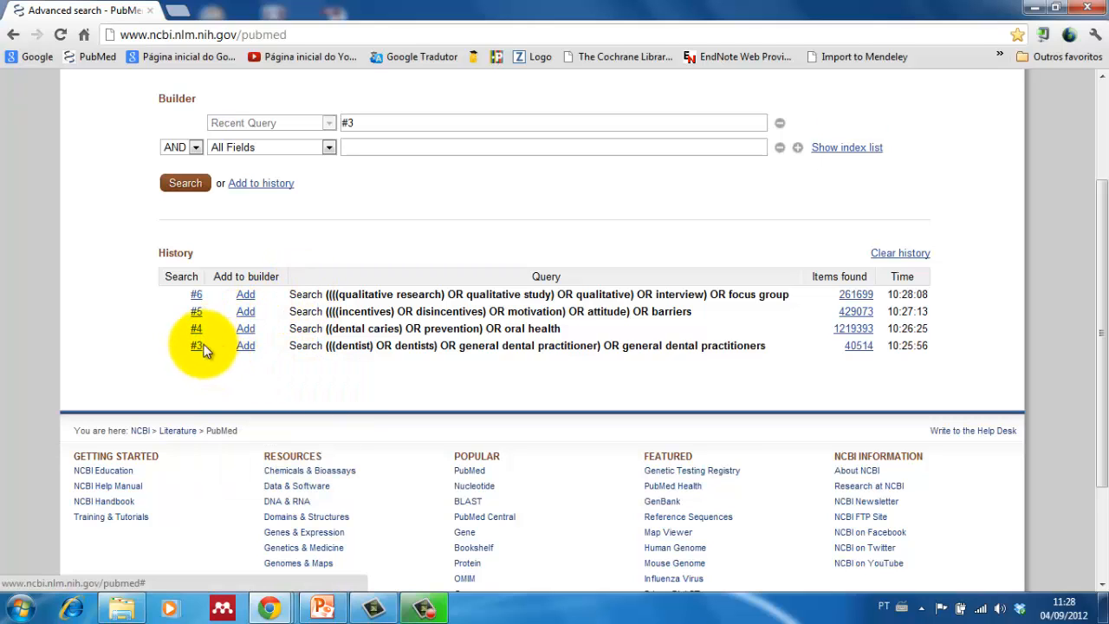
click(196, 329)
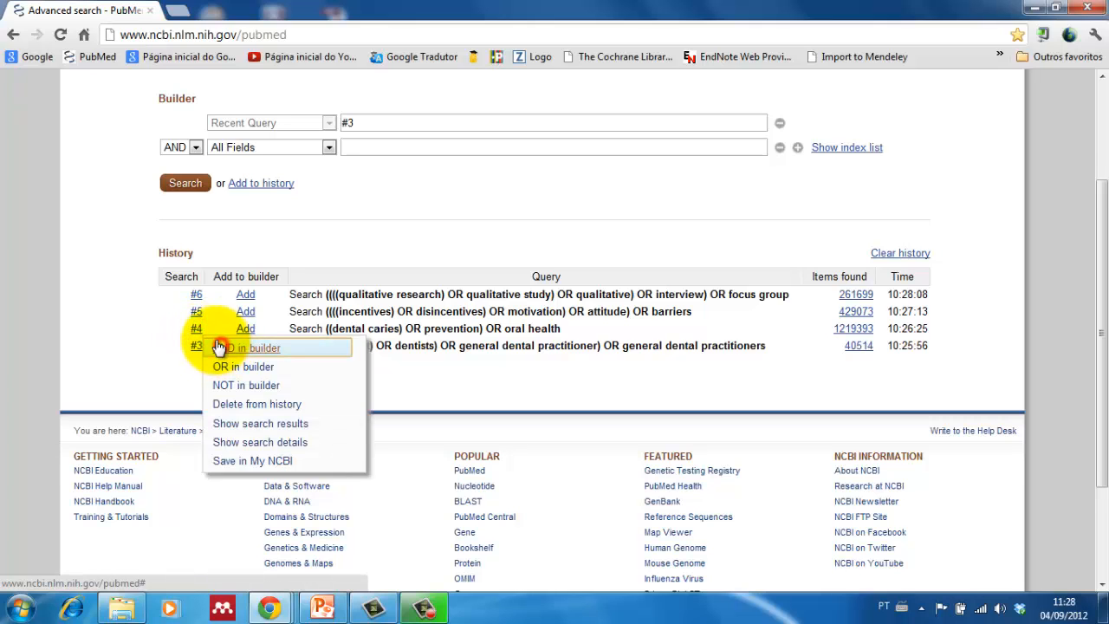
click(218, 347)
click(197, 336)
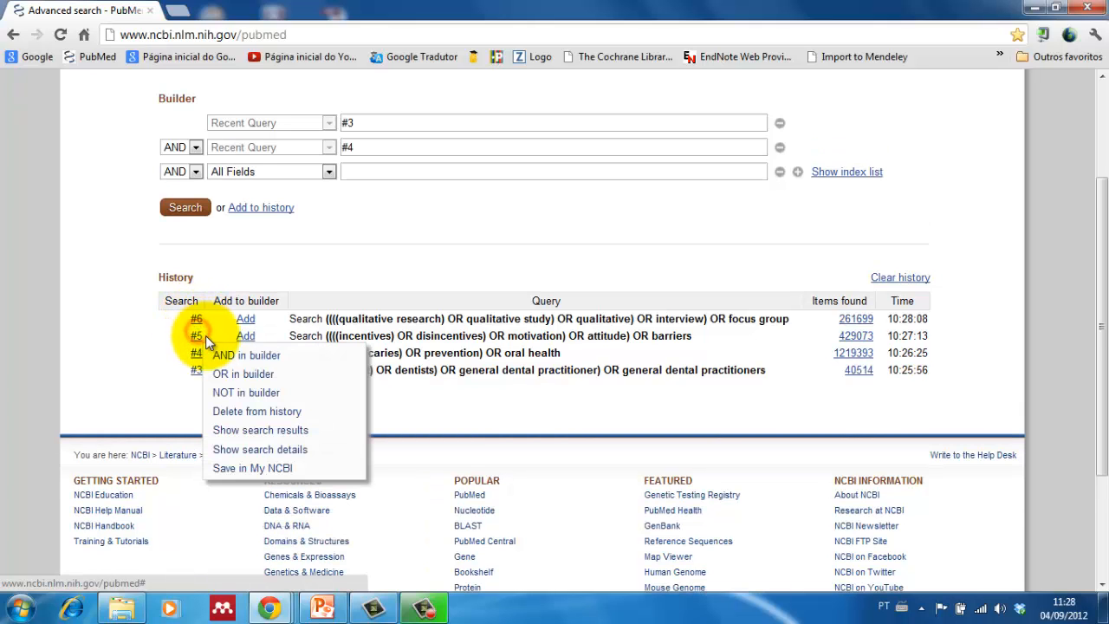
click(215, 355)
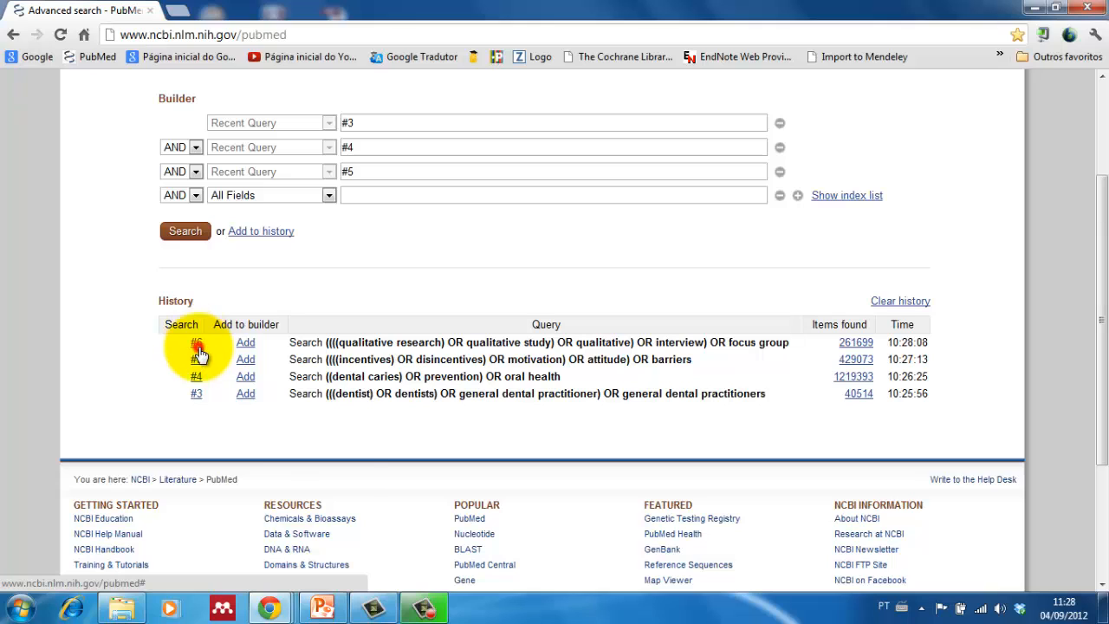
click(196, 343)
click(240, 362)
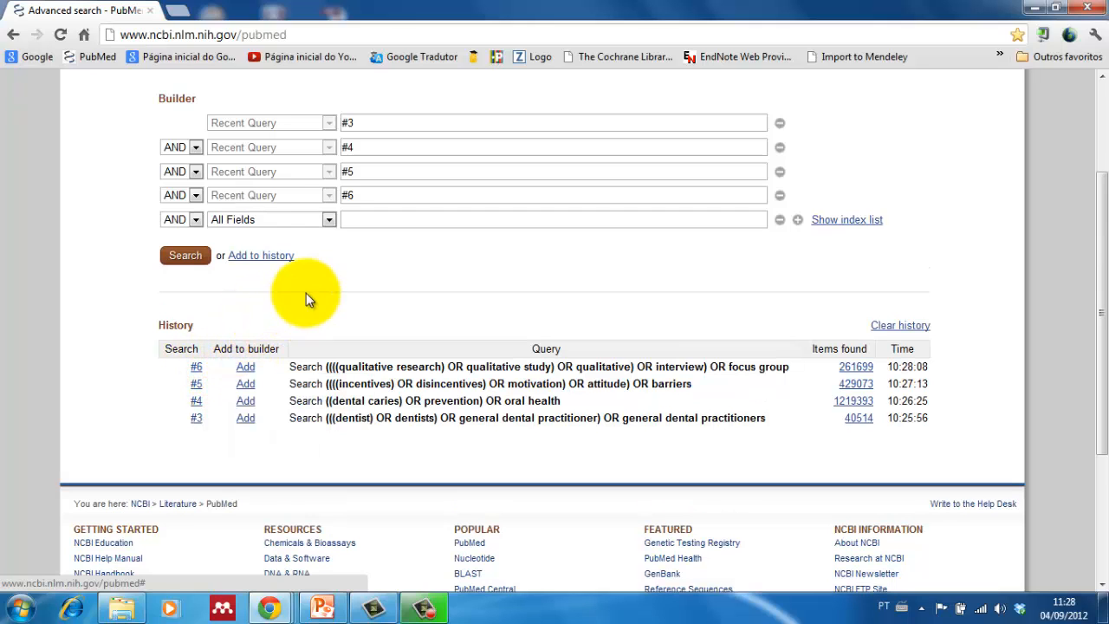
Add the combined search of all four concept groups to the history and open its search results
click(270, 259)
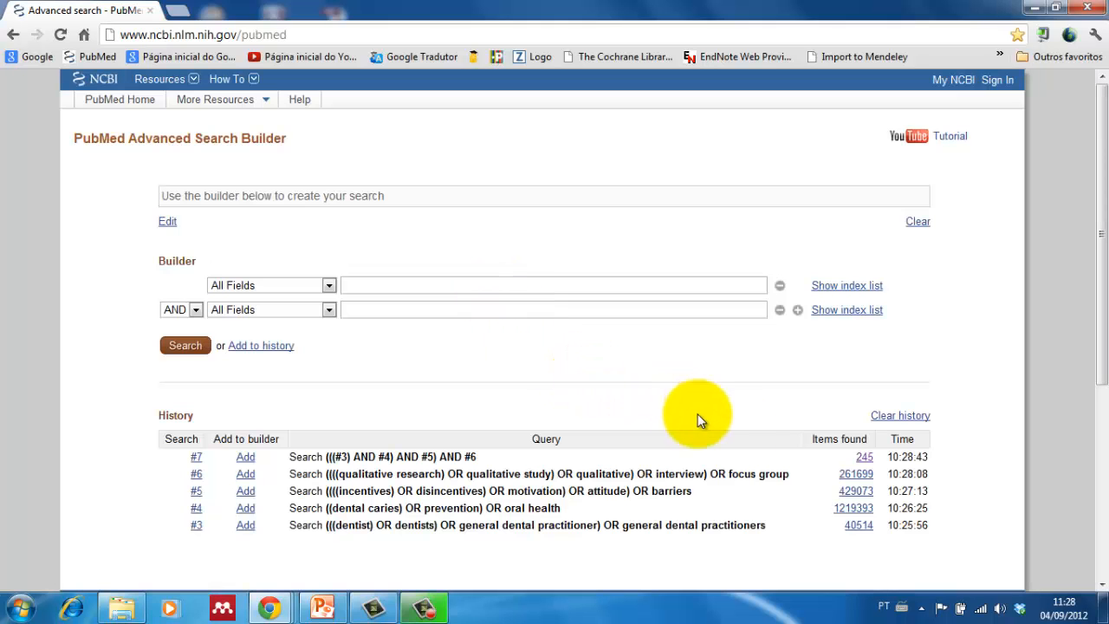
click(866, 463)
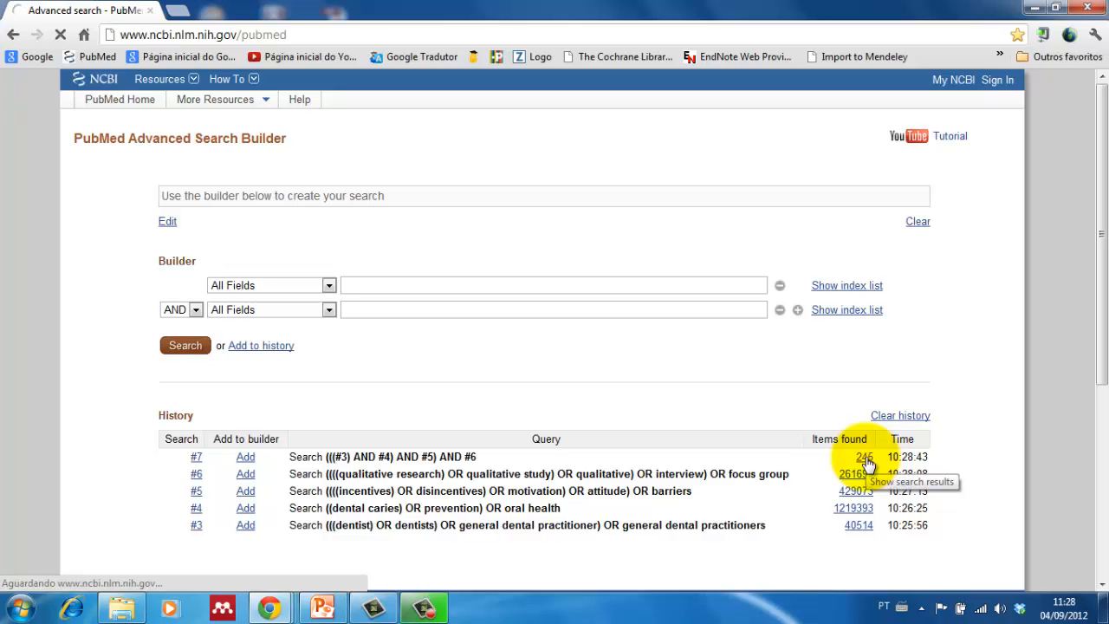